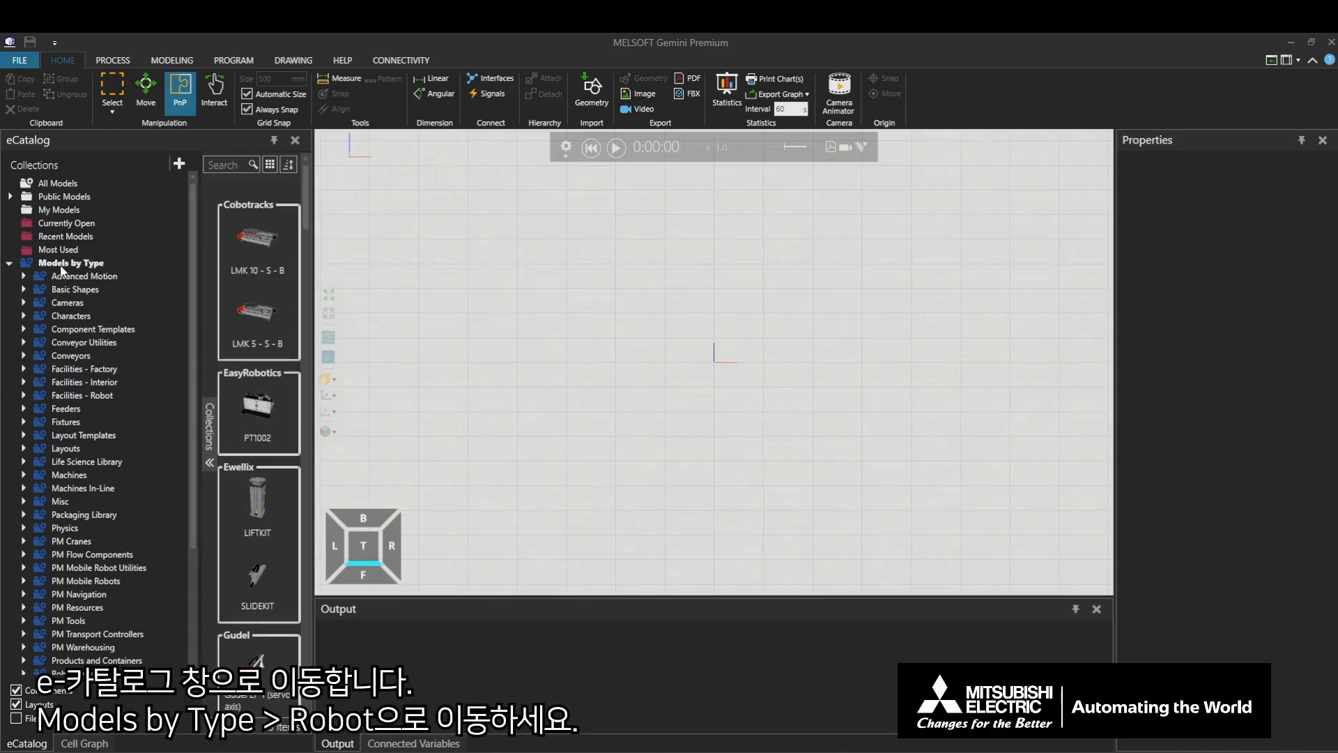
- Add the Generic Articulated Robot from the Visual Components robots collection to the 3D world, at about X 1423, Y 3767
{"action": "scroll", "coordinate": [59, 271], "scroll_direction": "down", "scroll_amount": 3}
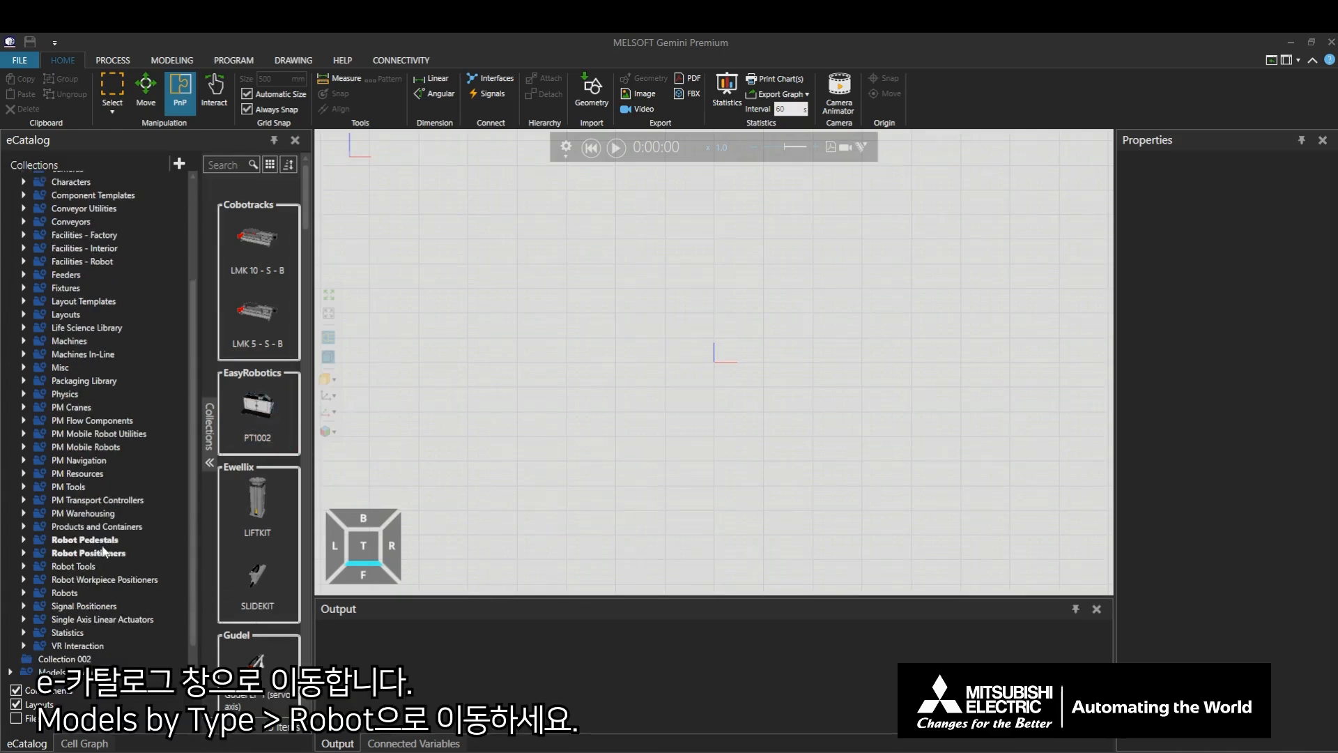
{"action": "left_click", "coordinate": [24, 589]}
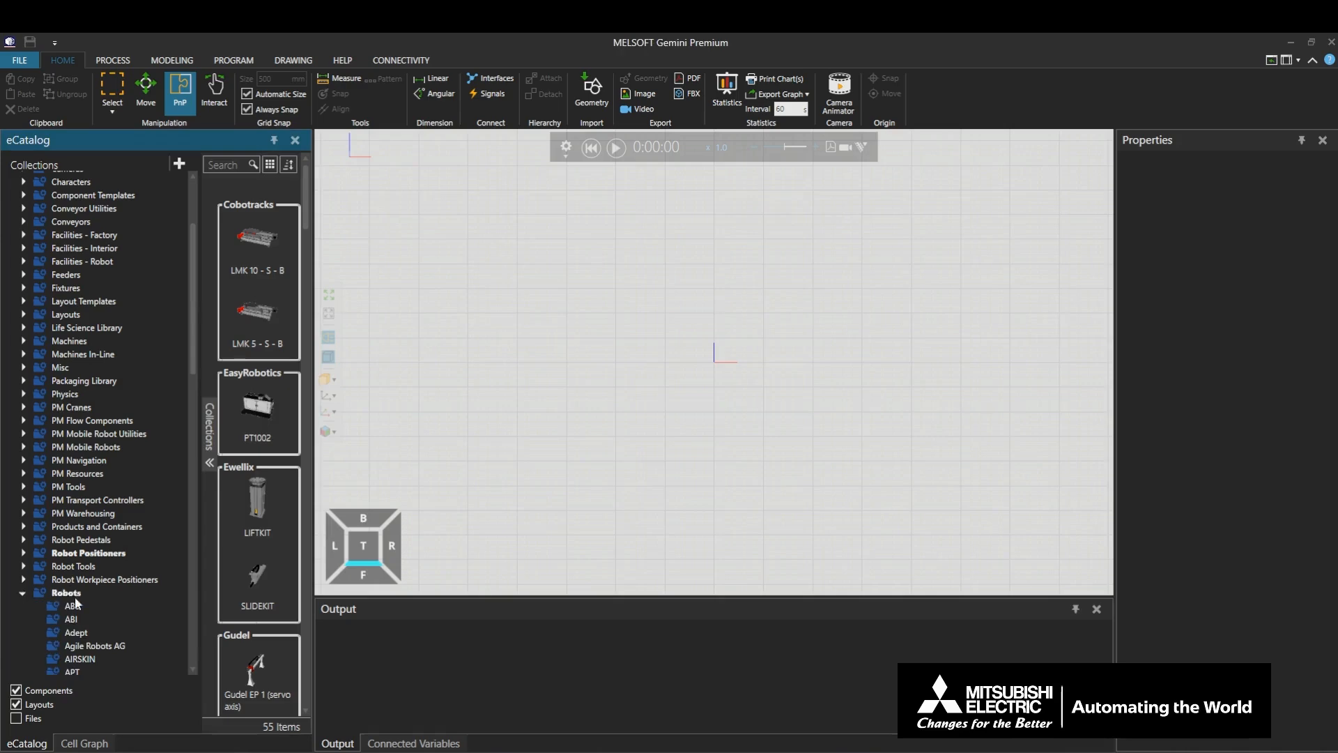
{"action": "scroll", "coordinate": [107, 580], "scroll_direction": "down", "scroll_amount": 6}
{"action": "scroll", "coordinate": [103, 575], "scroll_direction": "down", "scroll_amount": 14}
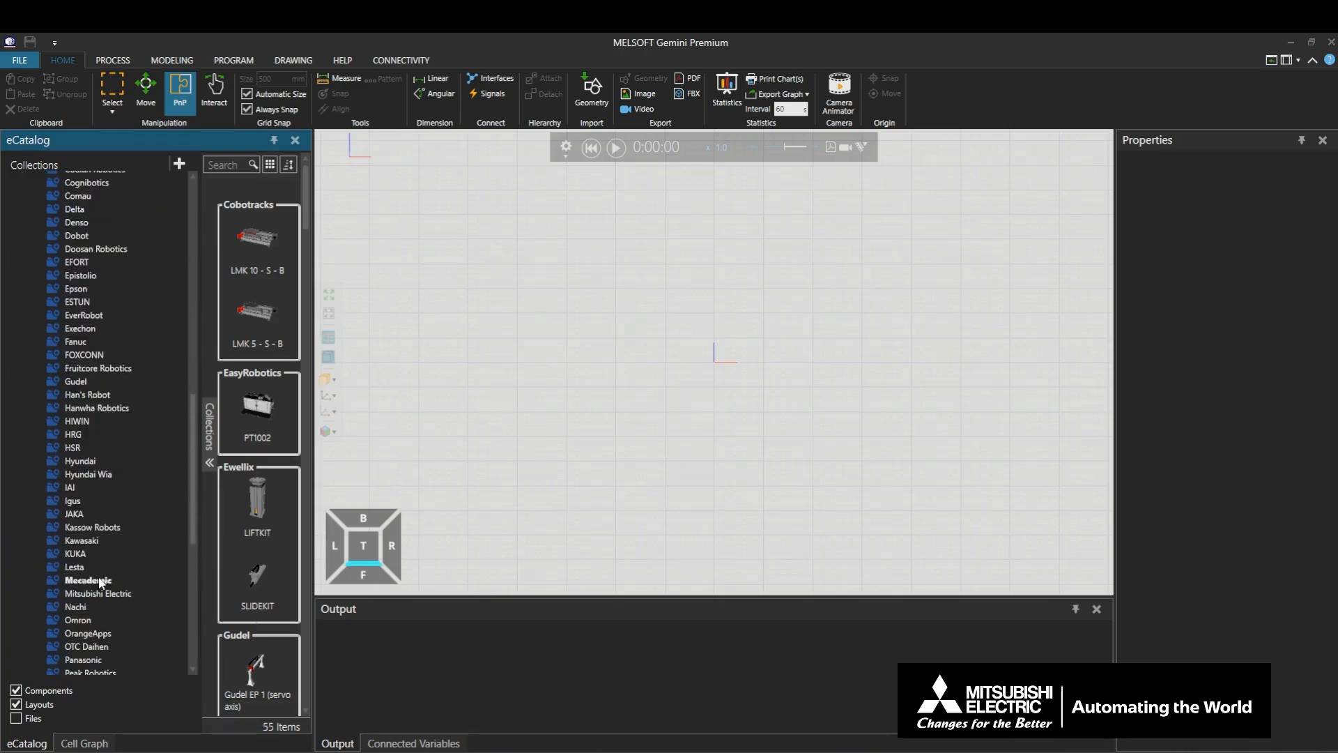
{"action": "scroll", "coordinate": [95, 576], "scroll_direction": "down", "scroll_amount": 3}
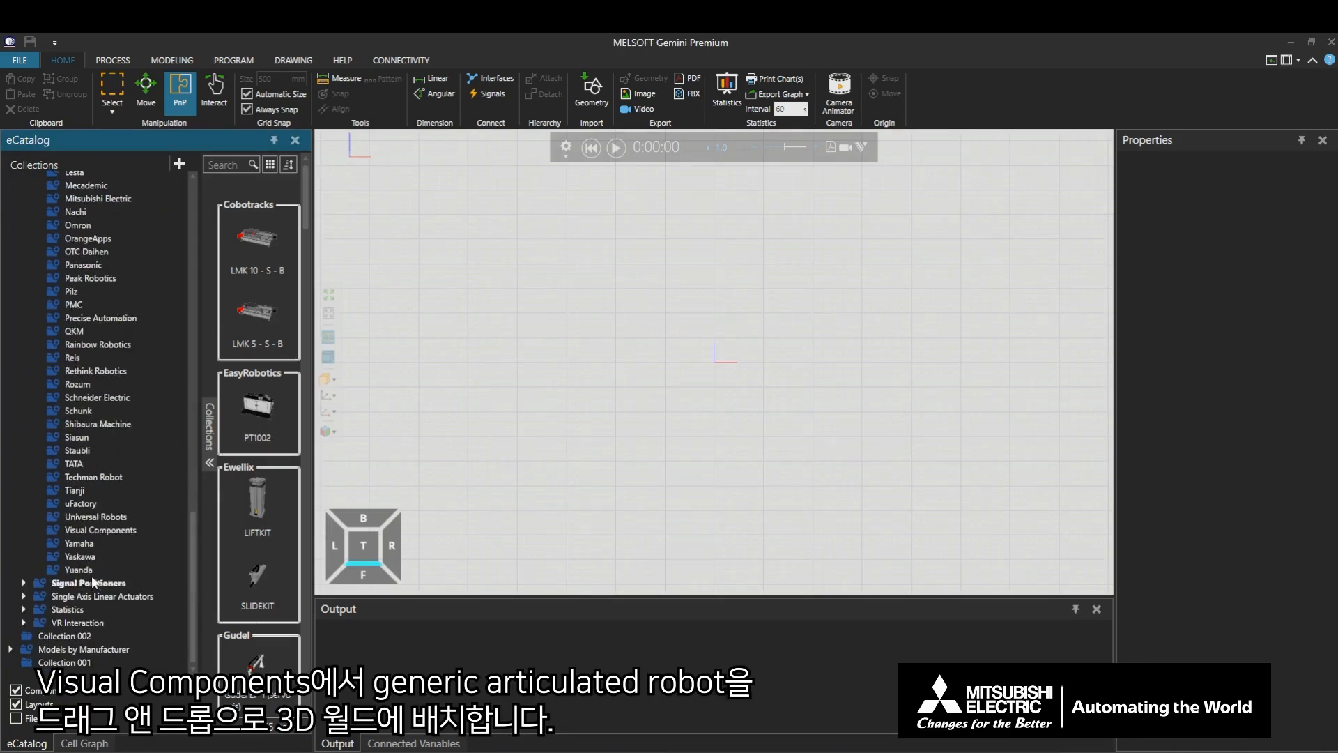
{"action": "left_click", "coordinate": [100, 530]}
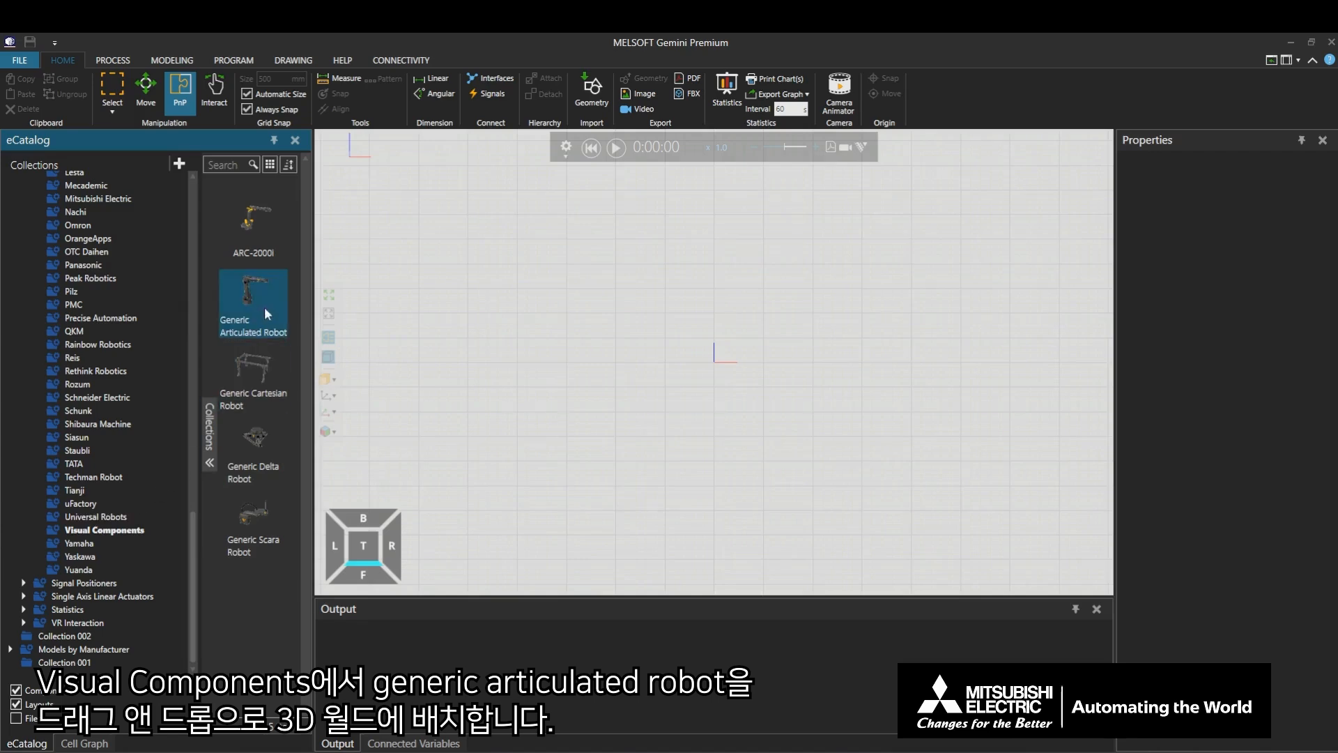
{"action": "left_click_drag", "start_coordinate": [261, 303], "coordinate": [784, 273]}
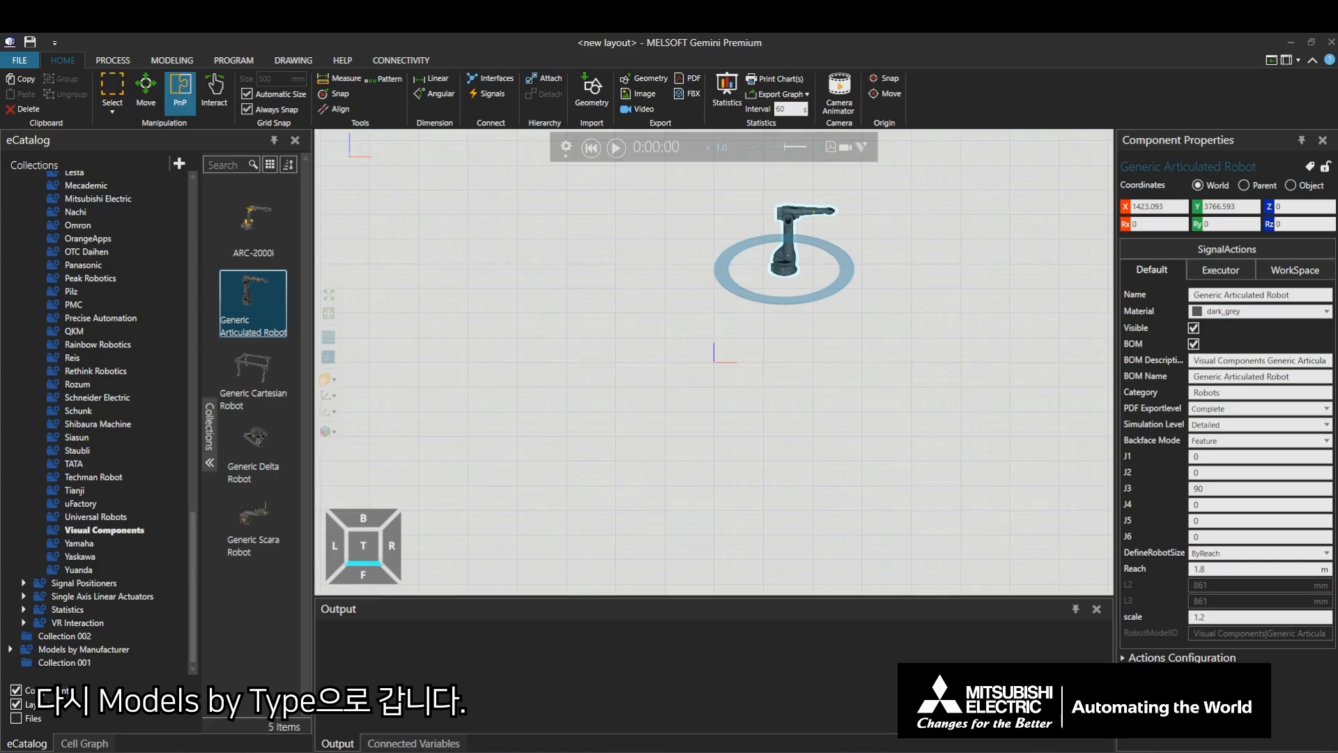
- Add the Robot Floor Track from the Visual Components robot positioners to the 3D world, at about X 1182, Y -906
{"action": "scroll", "coordinate": [39, 537], "scroll_direction": "up", "scroll_amount": 8}
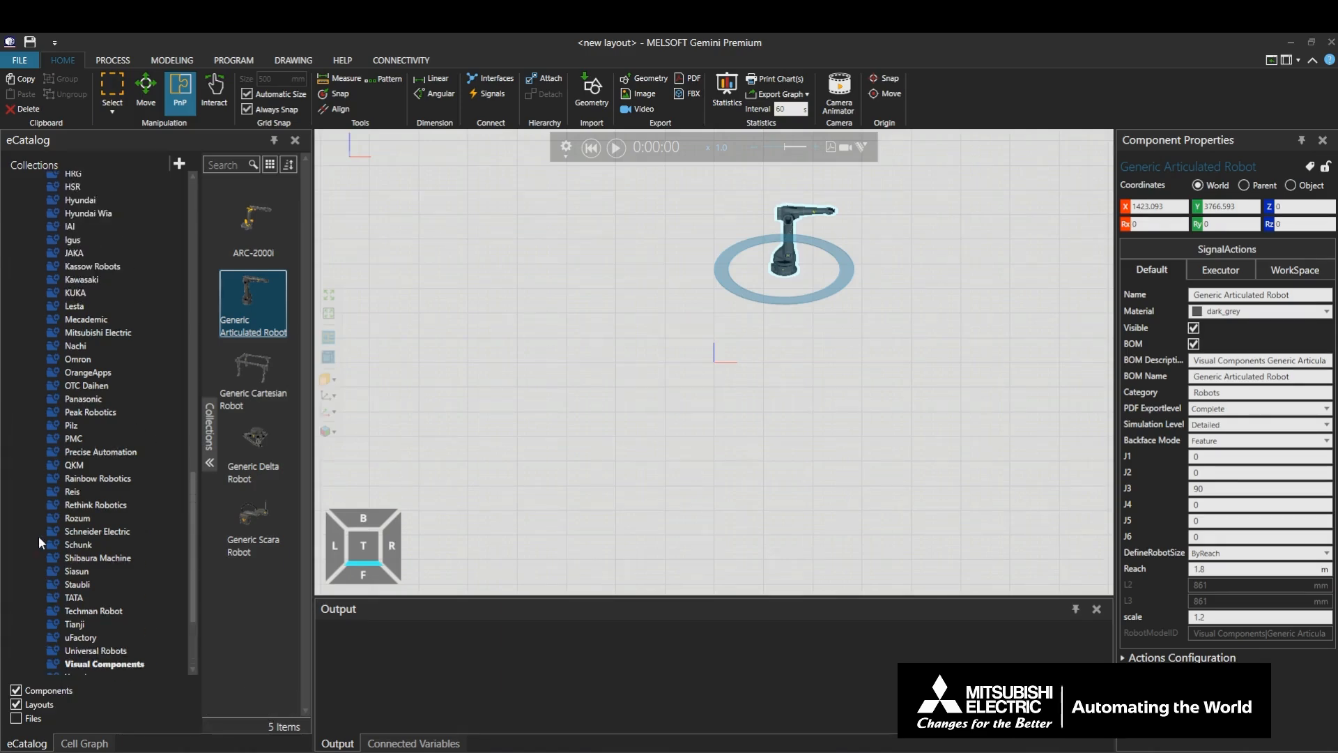
{"action": "scroll", "coordinate": [40, 537], "scroll_direction": "up", "scroll_amount": 10}
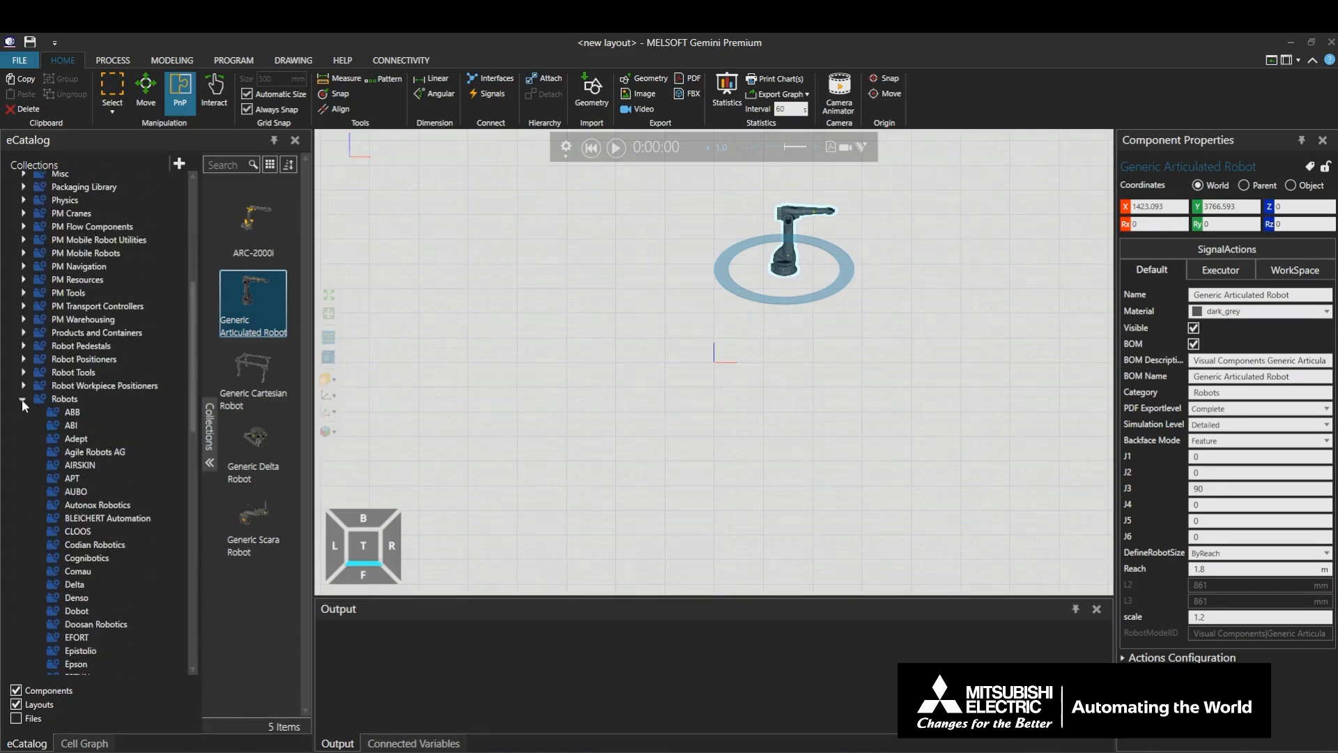
{"action": "left_click", "coordinate": [22, 399]}
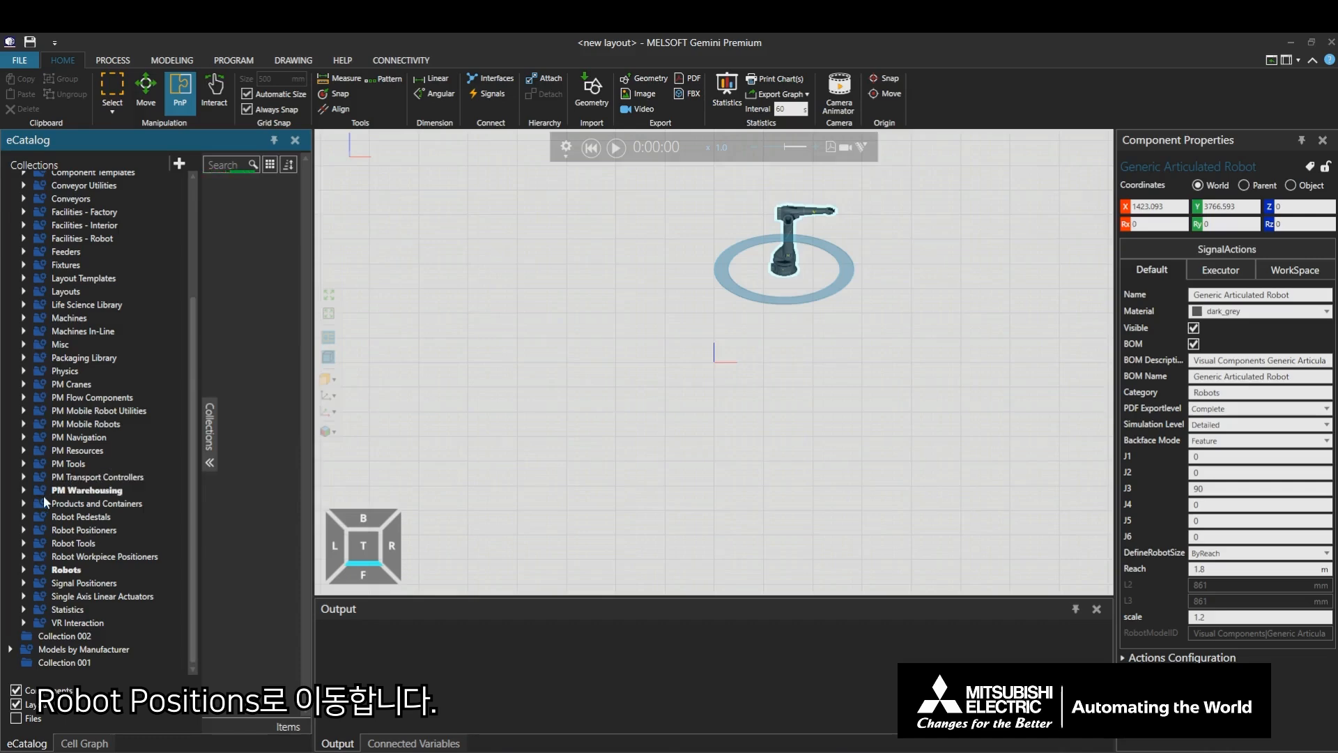
{"action": "left_click", "coordinate": [25, 530]}
{"action": "left_click", "coordinate": [98, 542]}
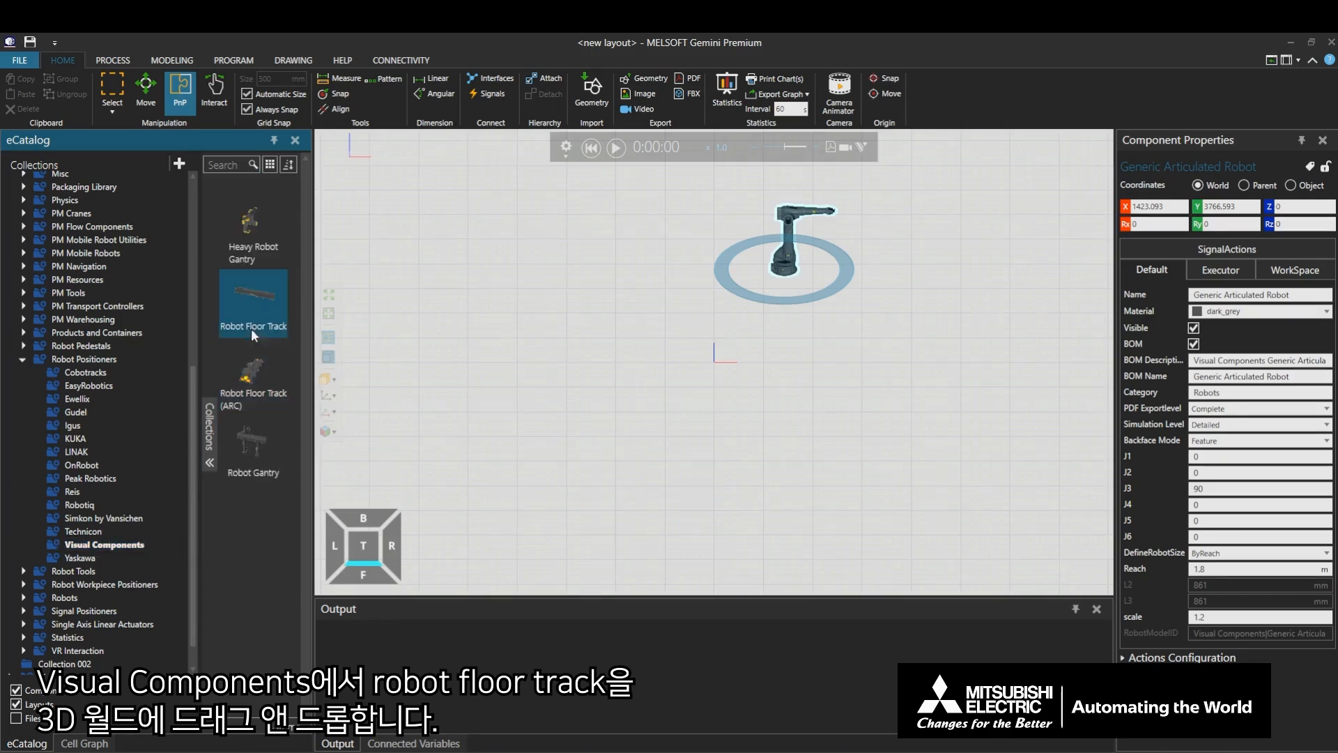
{"action": "left_click_drag", "start_coordinate": [251, 298], "coordinate": [627, 393]}
{"action": "left_click_drag", "start_coordinate": [772, 391], "coordinate": [774, 390]}
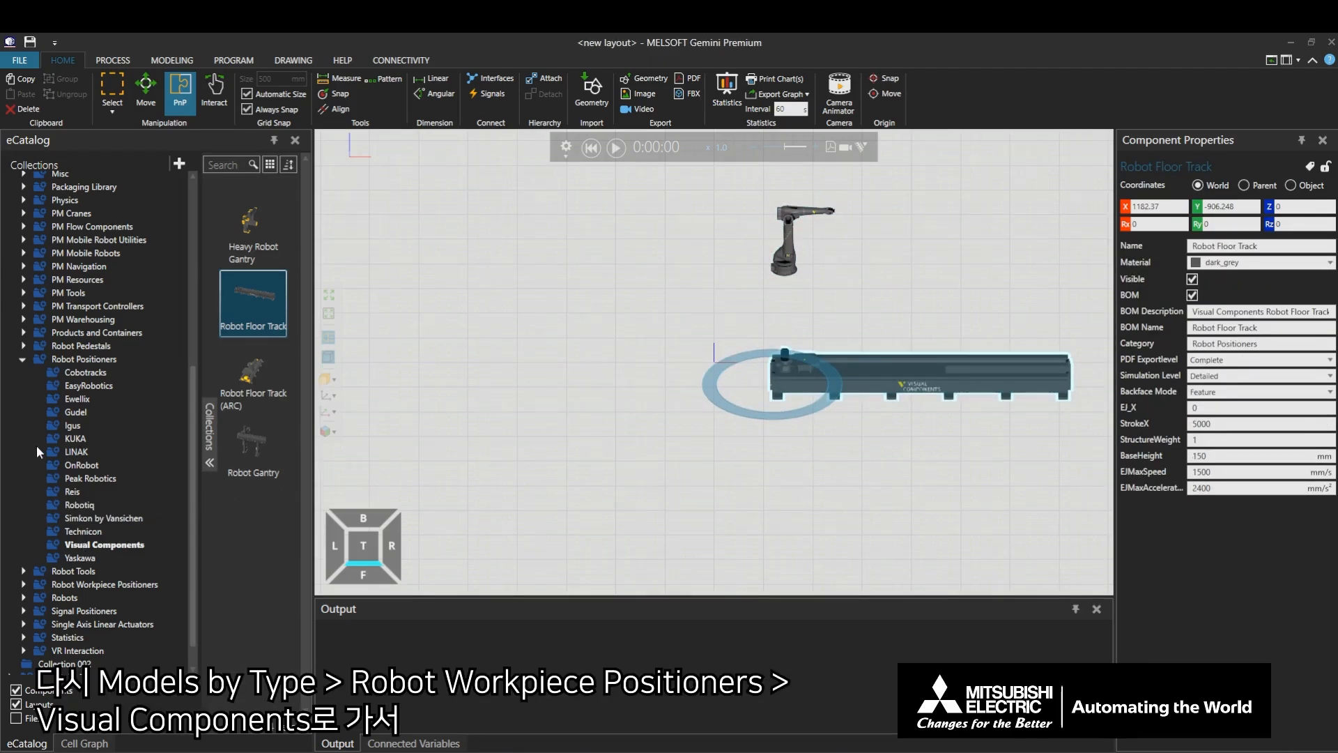
- Add the Positioner - 2 Axis from the Visual Components robot workpiece positioners, at about X -1500, Y -5500
{"action": "left_click", "coordinate": [23, 584]}
{"action": "scroll", "coordinate": [25, 581], "scroll_direction": "down", "scroll_amount": 3}
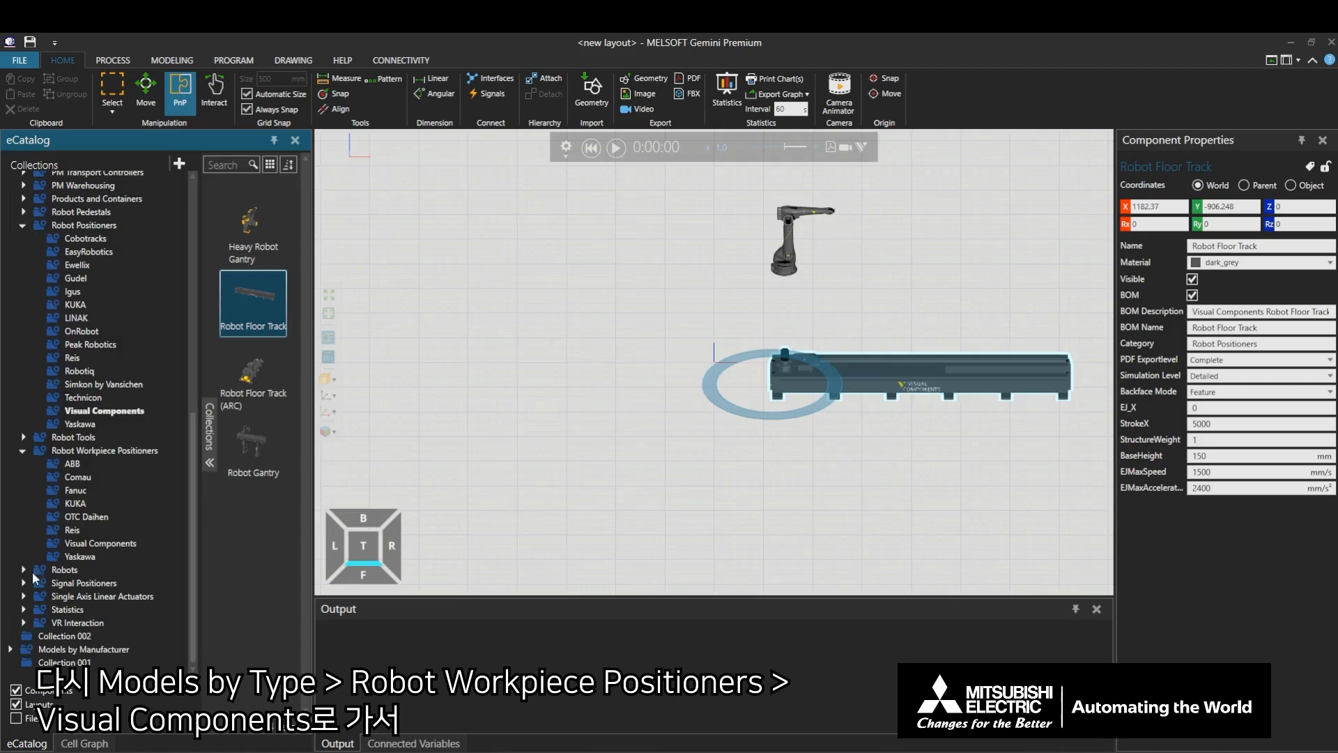
{"action": "left_click", "coordinate": [62, 543]}
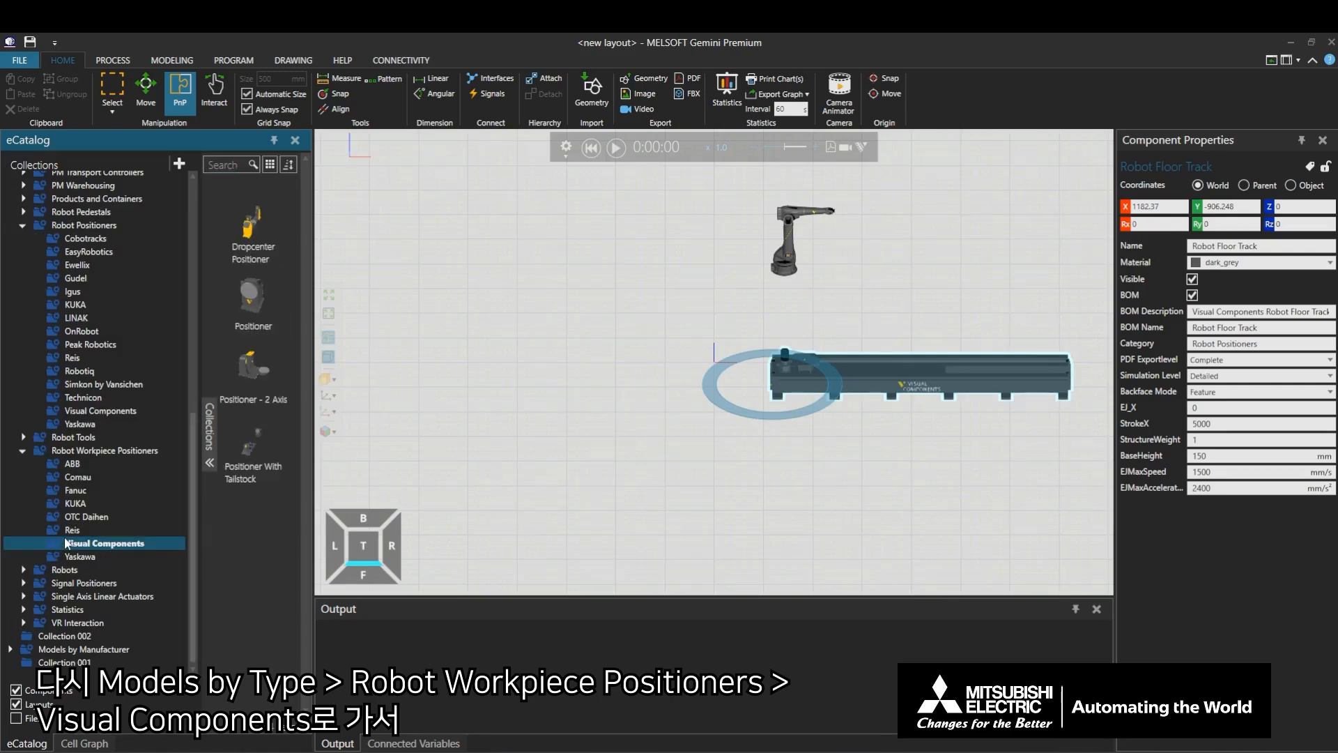
{"action": "left_click_drag", "start_coordinate": [252, 370], "coordinate": [637, 497]}
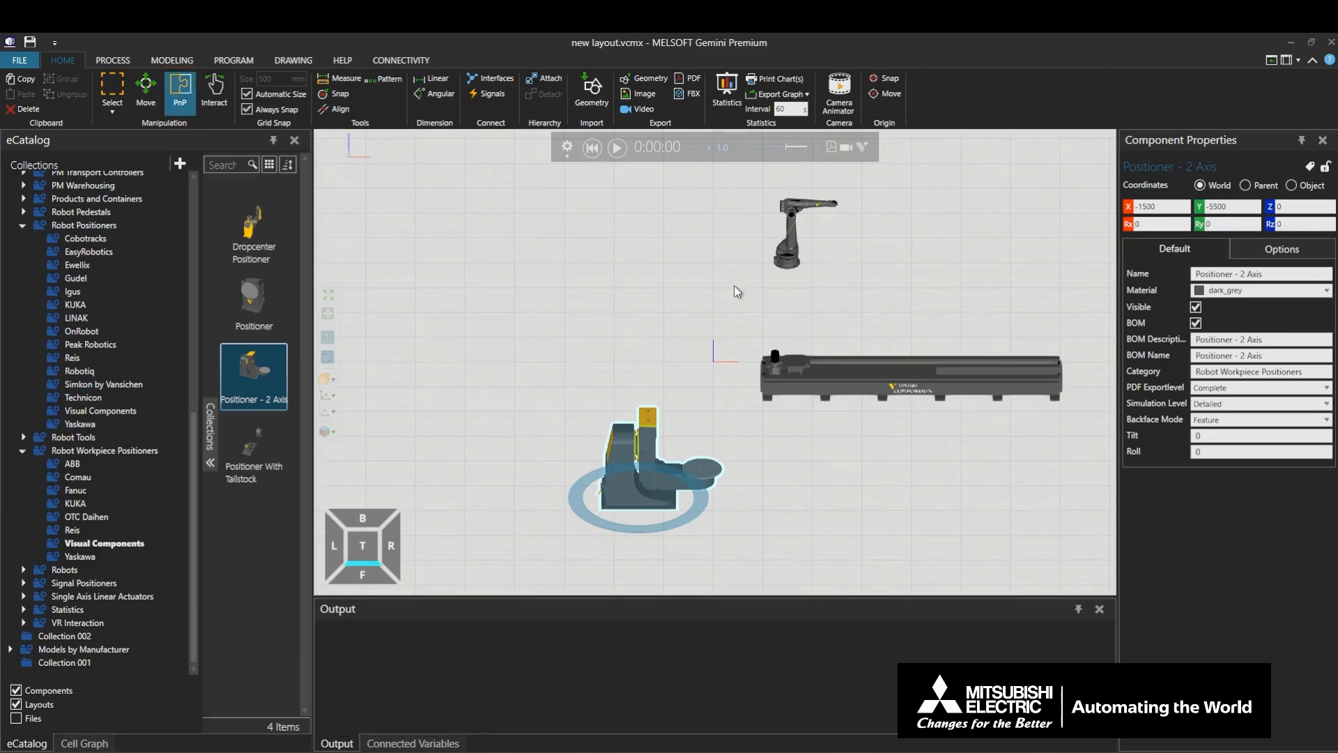
- Working from the top view, move the generic articulated robot onto the floor track's pedestal so that their interfaces snap together
{"action": "scroll", "coordinate": [734, 294], "scroll_direction": "up", "scroll_amount": 3}
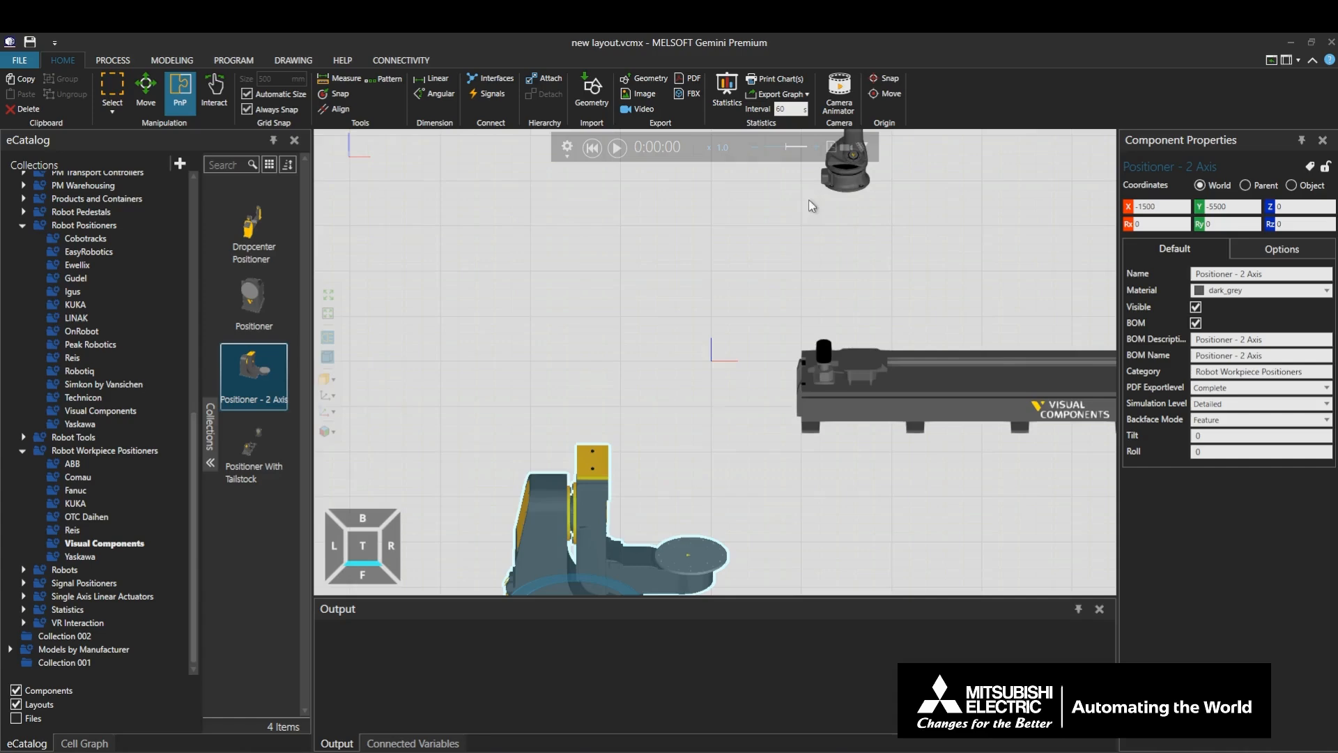
{"action": "left_click", "coordinate": [842, 172]}
{"action": "left_click", "coordinate": [374, 537]}
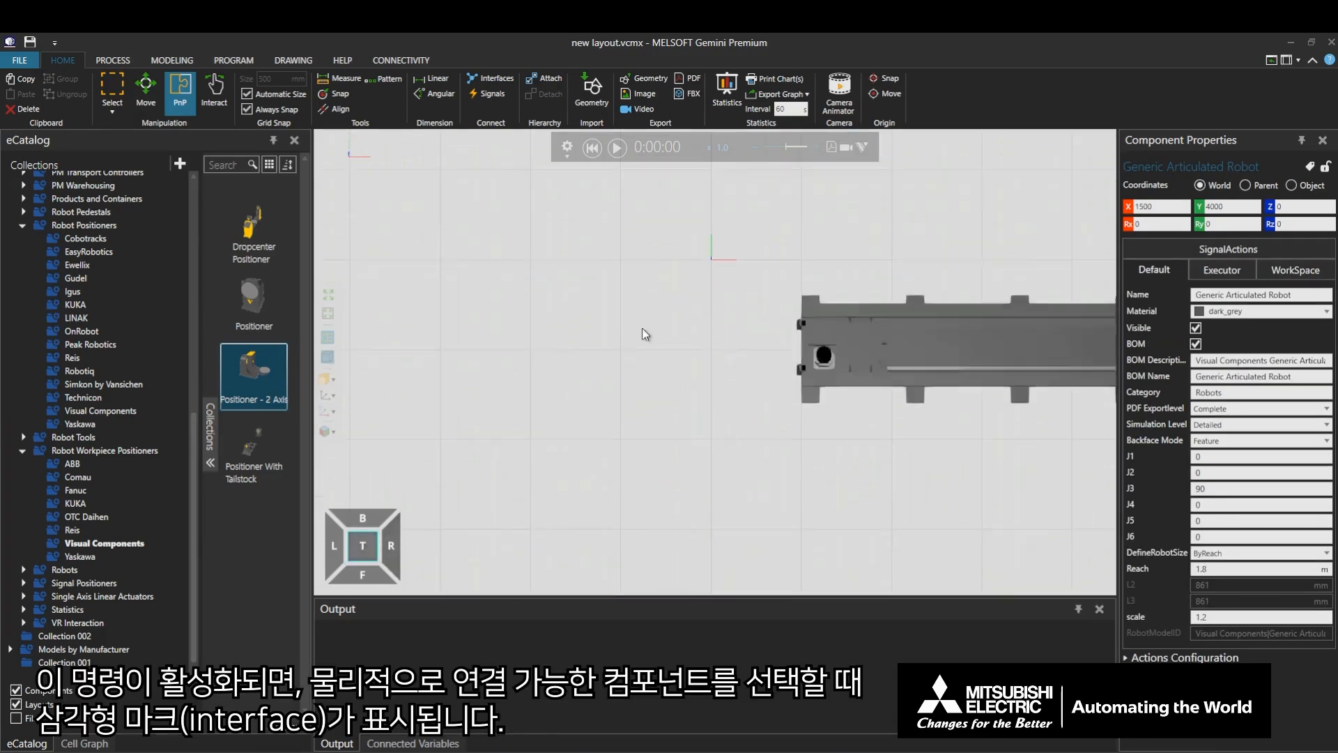
{"action": "middle_click_drag", "start_coordinate": [511, 376], "coordinate": [546, 506]}
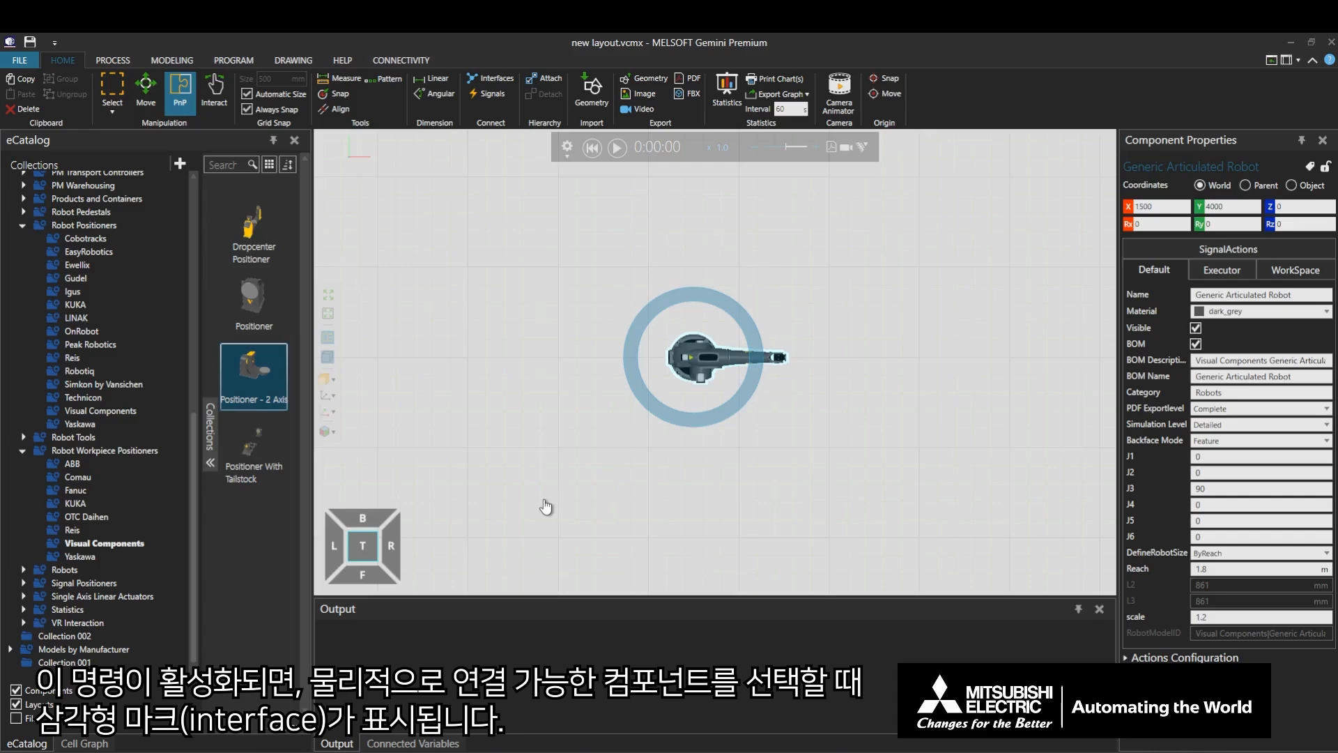
{"action": "scroll", "coordinate": [550, 421], "scroll_direction": "up", "scroll_amount": 1}
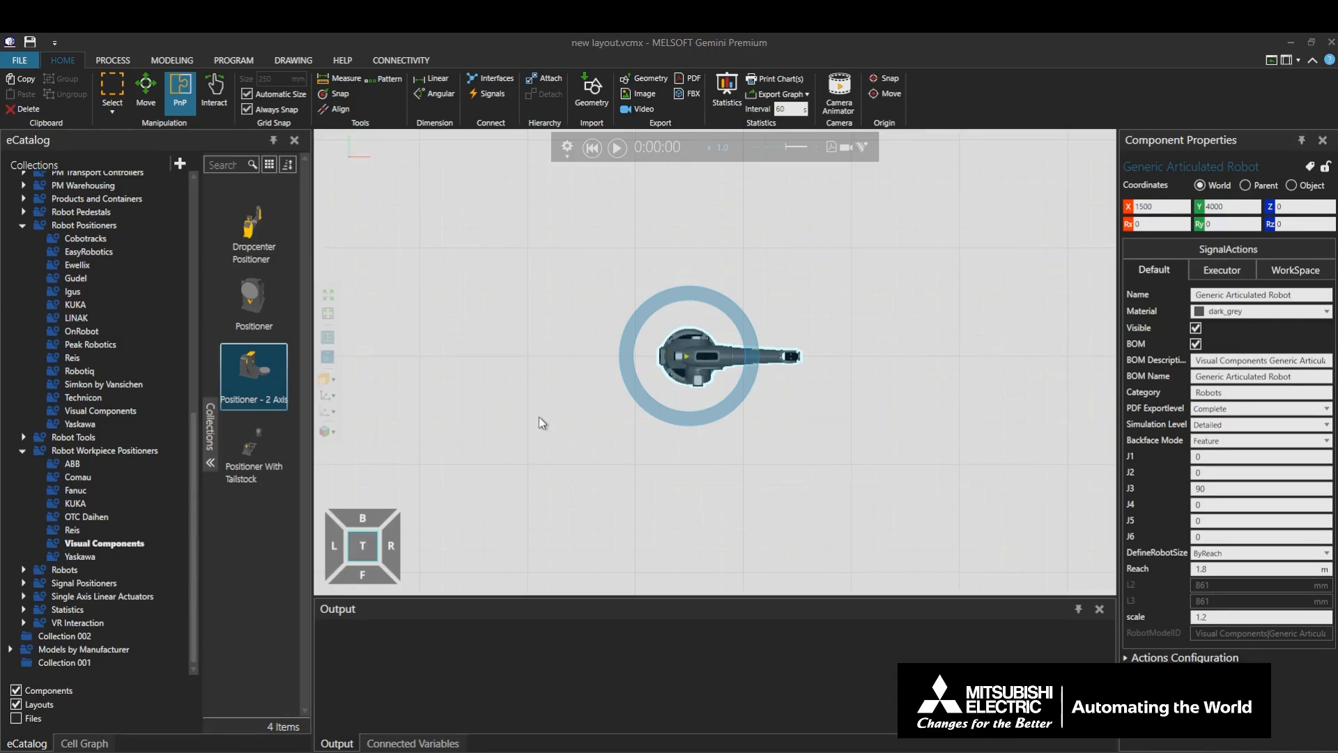
{"action": "scroll", "coordinate": [538, 423], "scroll_direction": "down", "scroll_amount": 3}
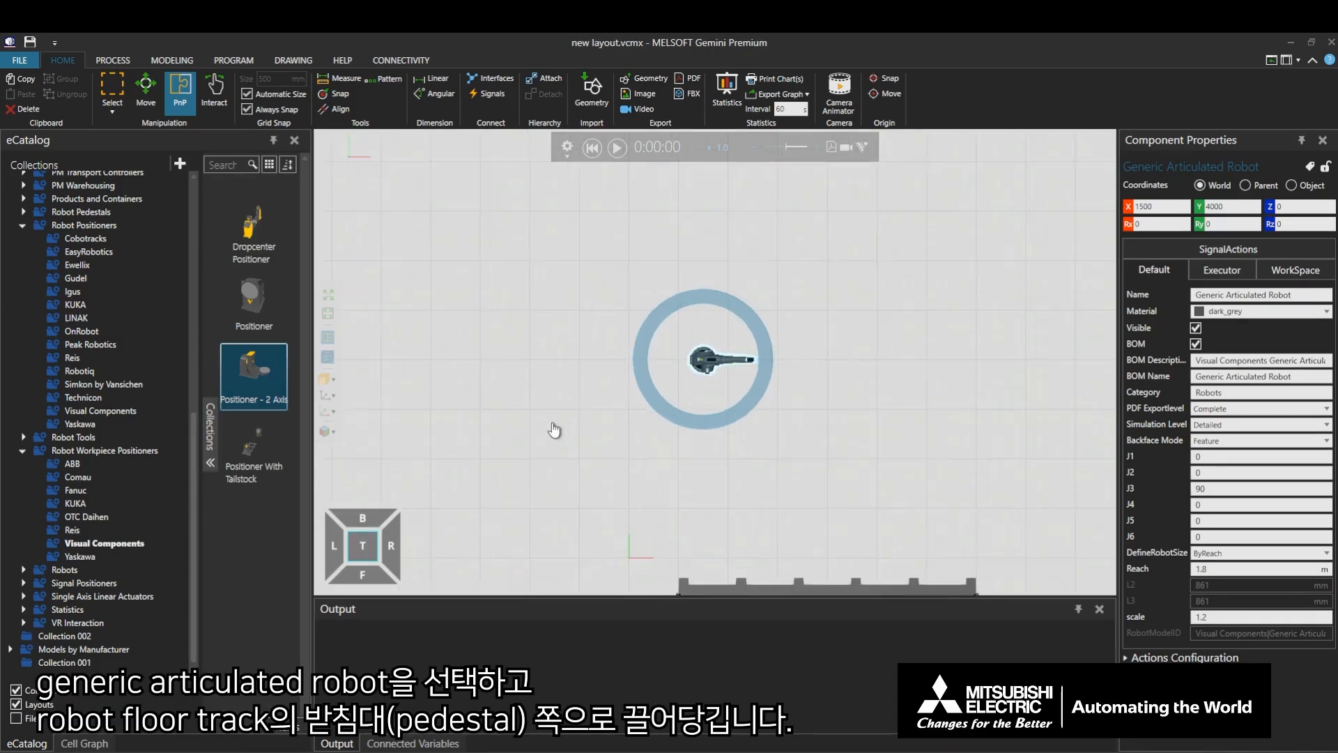
{"action": "middle_click_drag", "start_coordinate": [553, 423], "coordinate": [529, 314]}
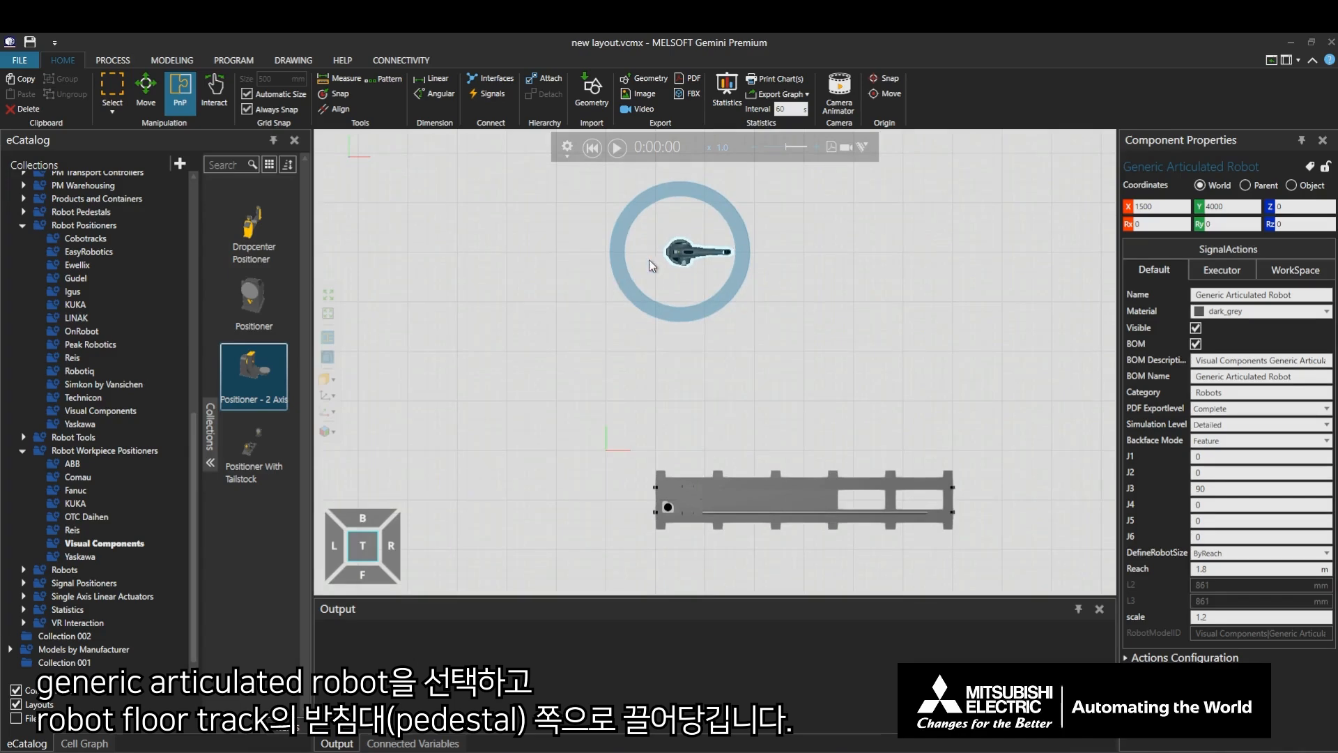
{"action": "left_click_drag", "start_coordinate": [684, 258], "coordinate": [628, 410]}
{"action": "middle_click_drag", "start_coordinate": [567, 434], "coordinate": [538, 233]}
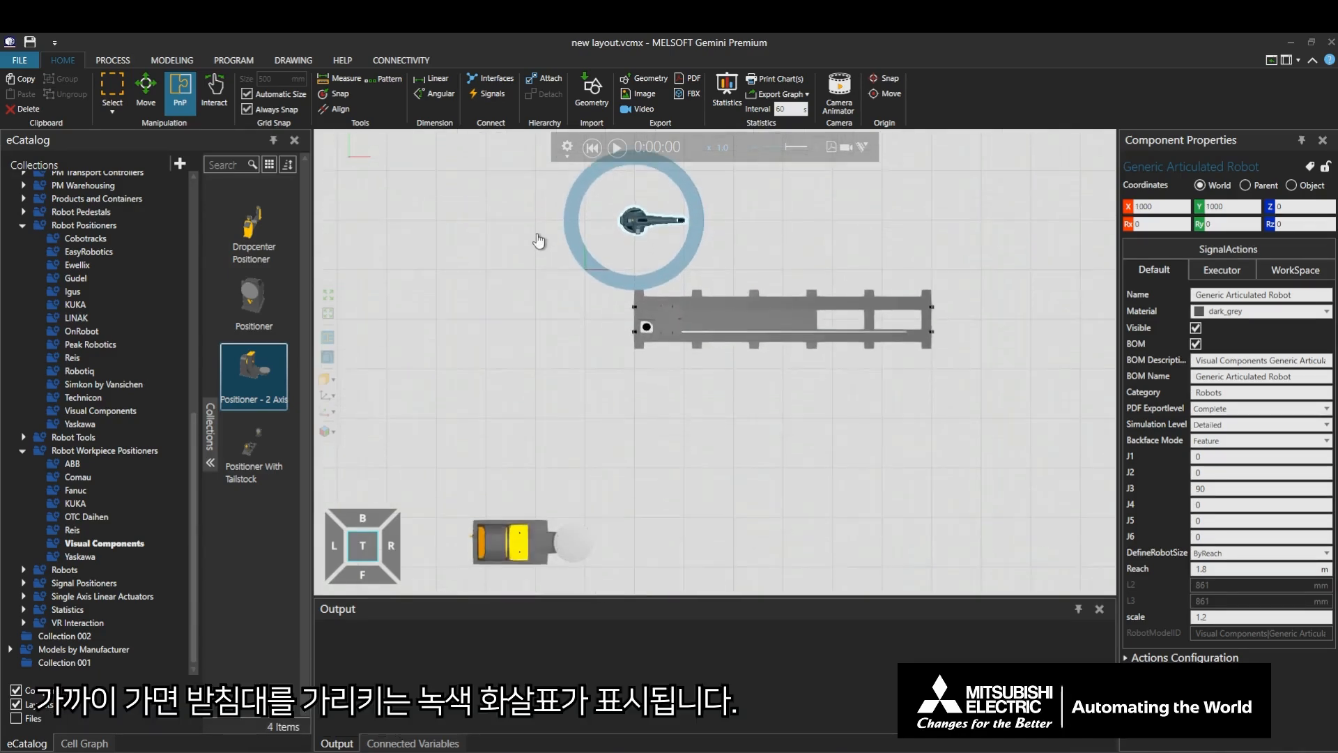
{"action": "left_click_drag", "start_coordinate": [637, 229], "coordinate": [666, 298]}
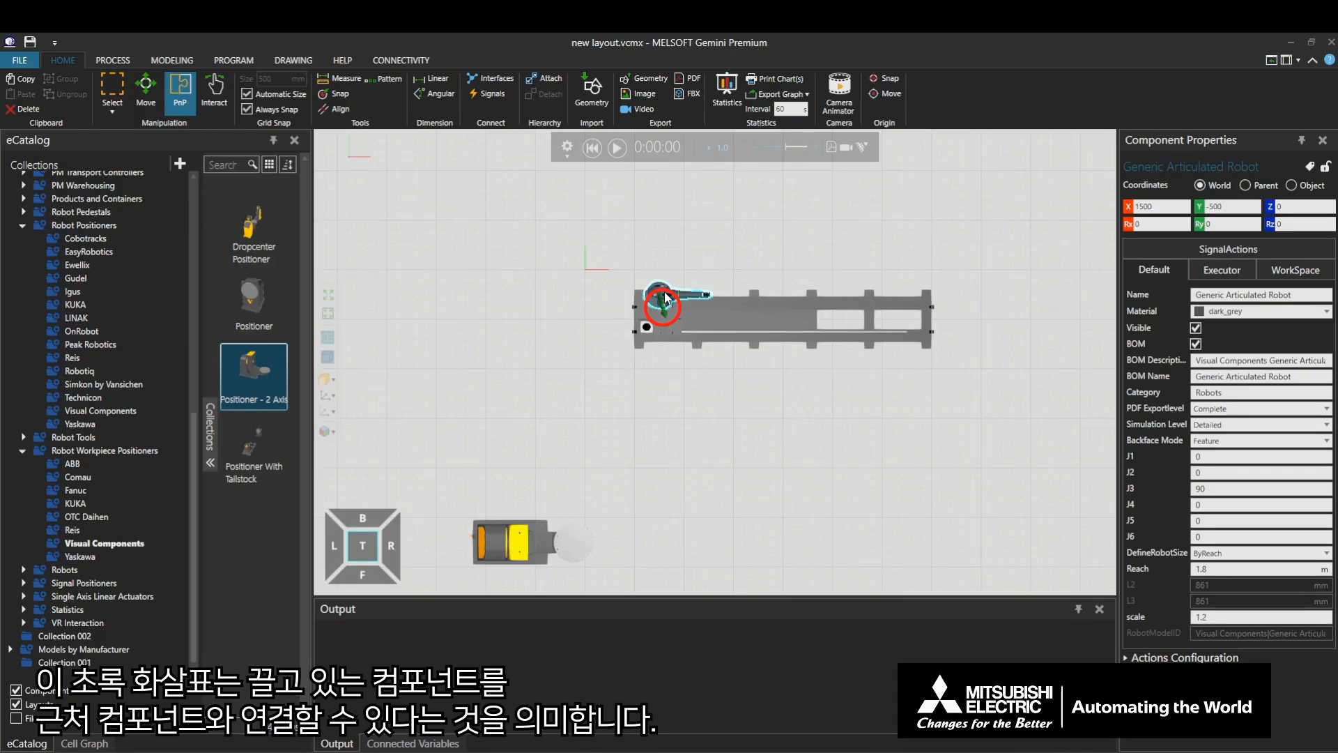
{"action": "left_click_drag", "start_coordinate": [665, 299], "coordinate": [671, 322]}
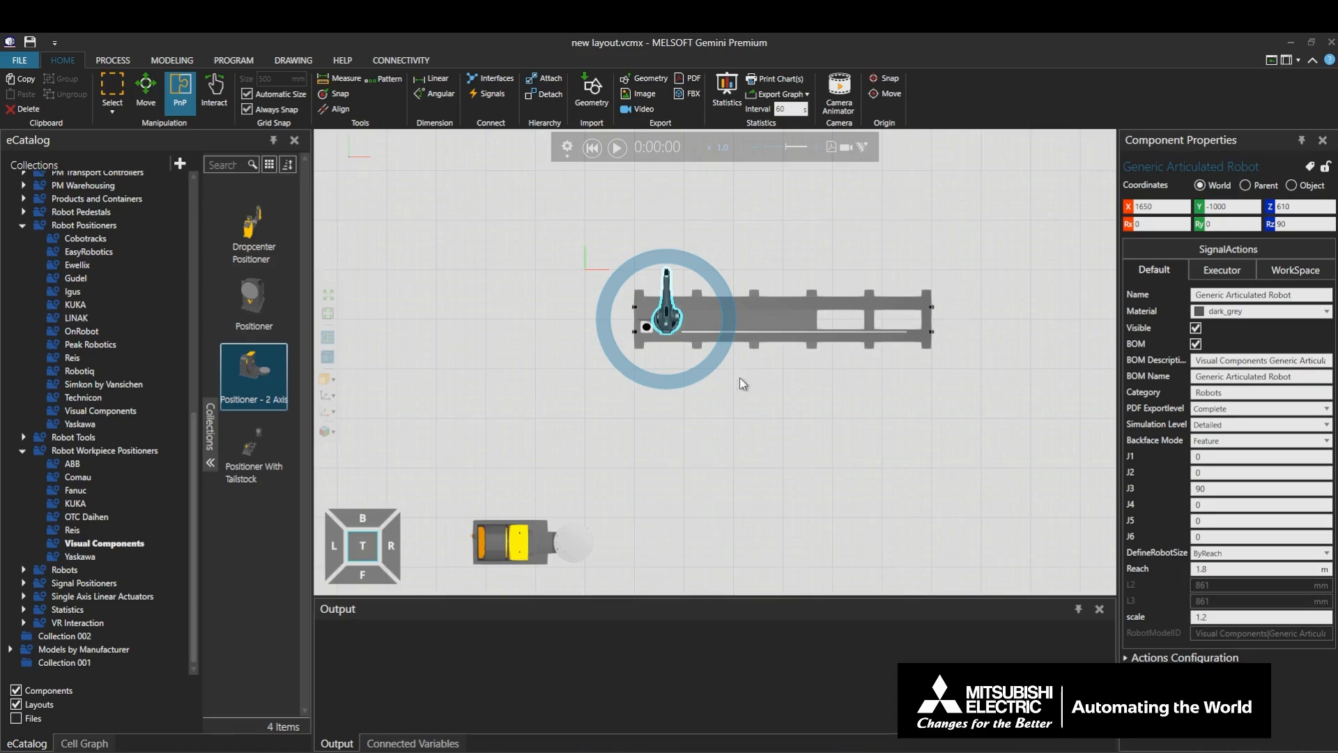
- Move the floor track with its attached robot to X -500, Y -2500 and rotate it about 1° around Z
{"action": "left_click", "coordinate": [781, 319]}
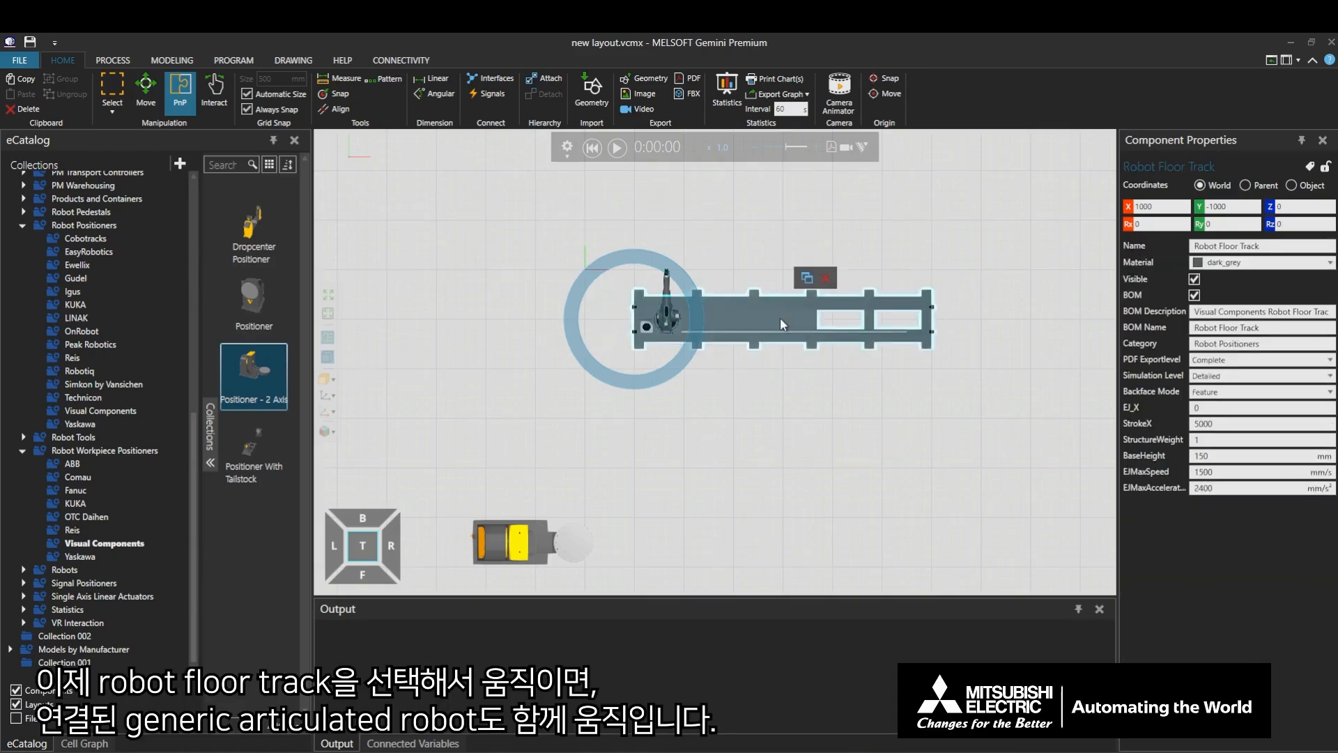
{"action": "left_click_drag", "start_coordinate": [780, 316], "coordinate": [716, 386]}
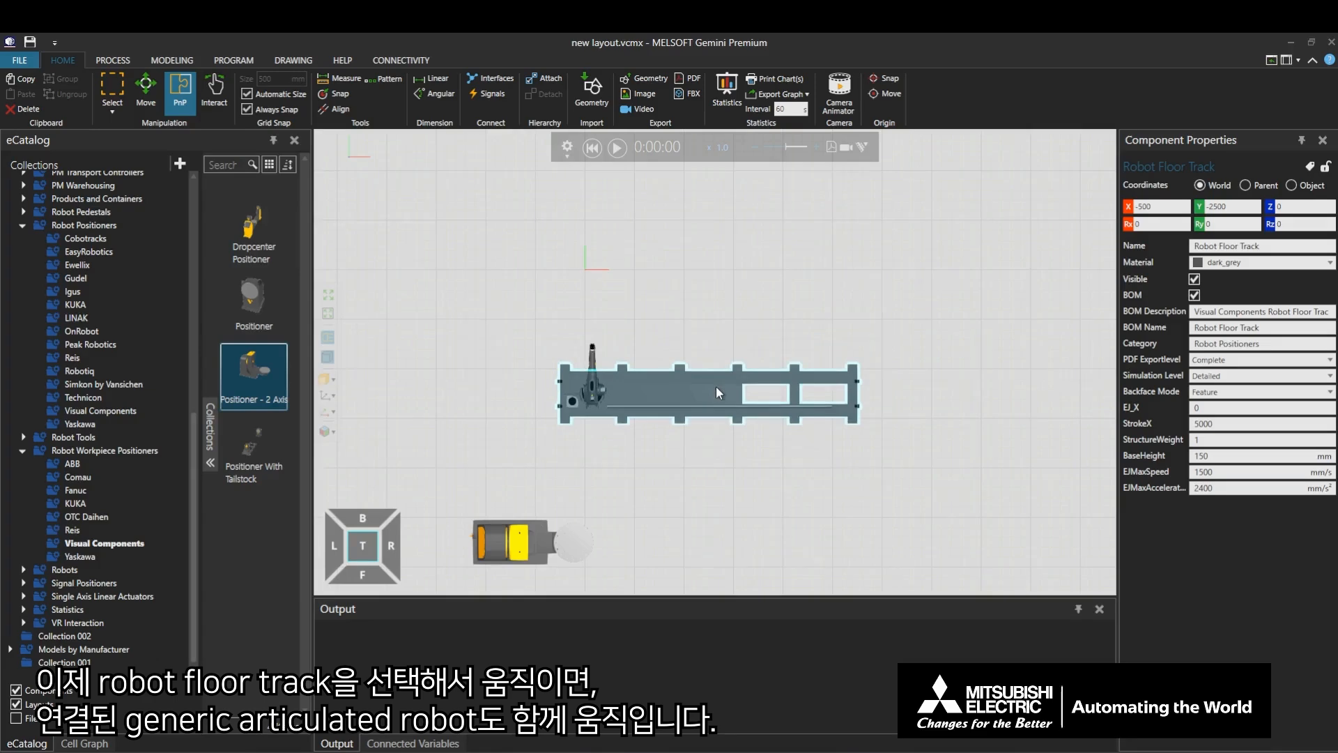
{"action": "mouse_move", "coordinate": [623, 364]}
{"action": "left_mouse_down"}
{"action": "mouse_move", "coordinate": [541, 319]}
{"action": "mouse_move", "coordinate": [625, 347]}
{"action": "left_mouse_up"}
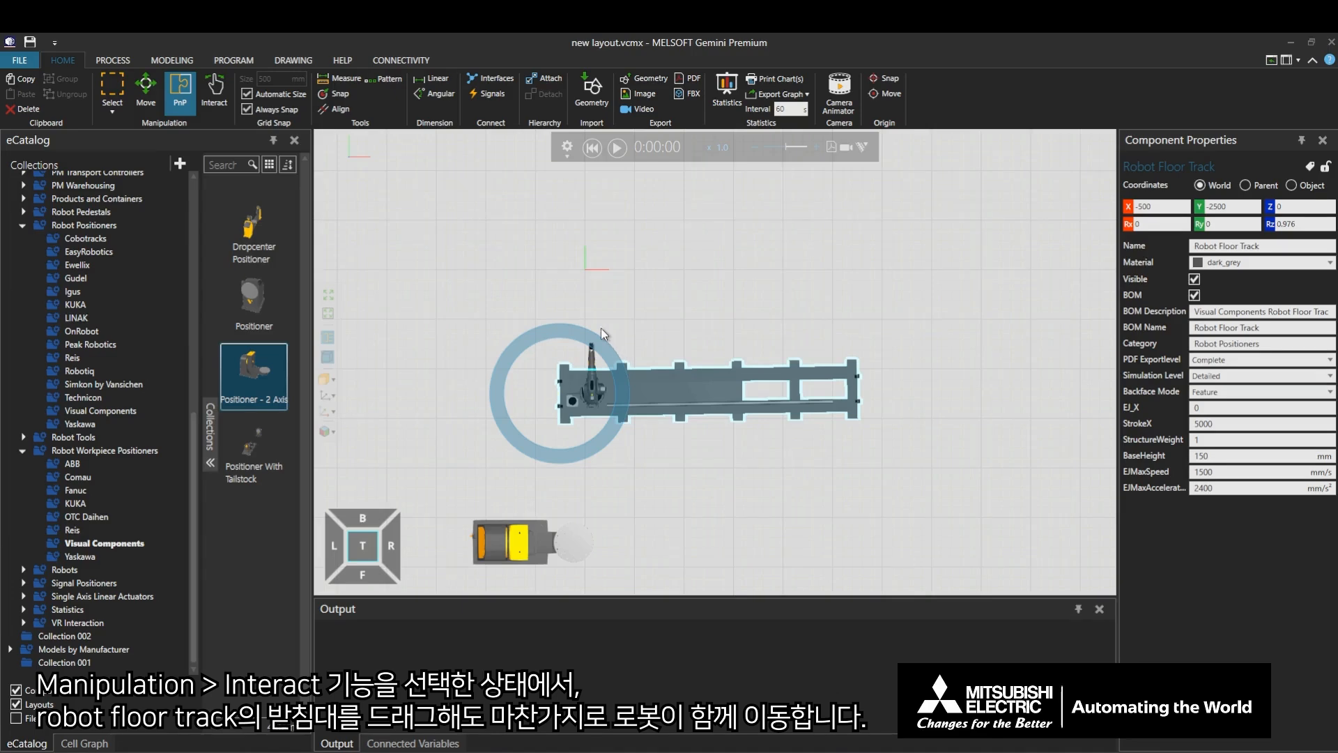
- Use the Interact tool to slide the floor track's pedestal along the rail to an EJ_X of about 378
{"action": "left_click", "coordinate": [223, 108]}
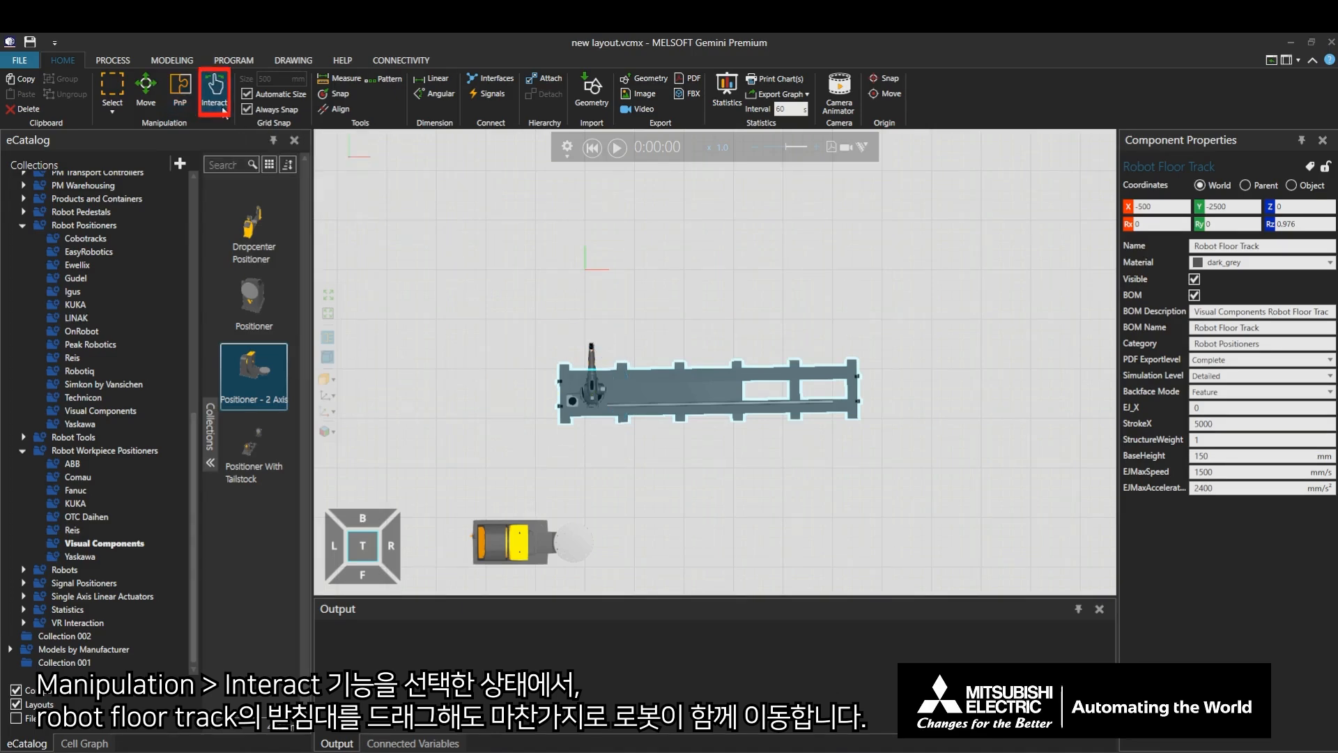
{"action": "left_click_drag", "start_coordinate": [561, 411], "coordinate": [590, 417]}
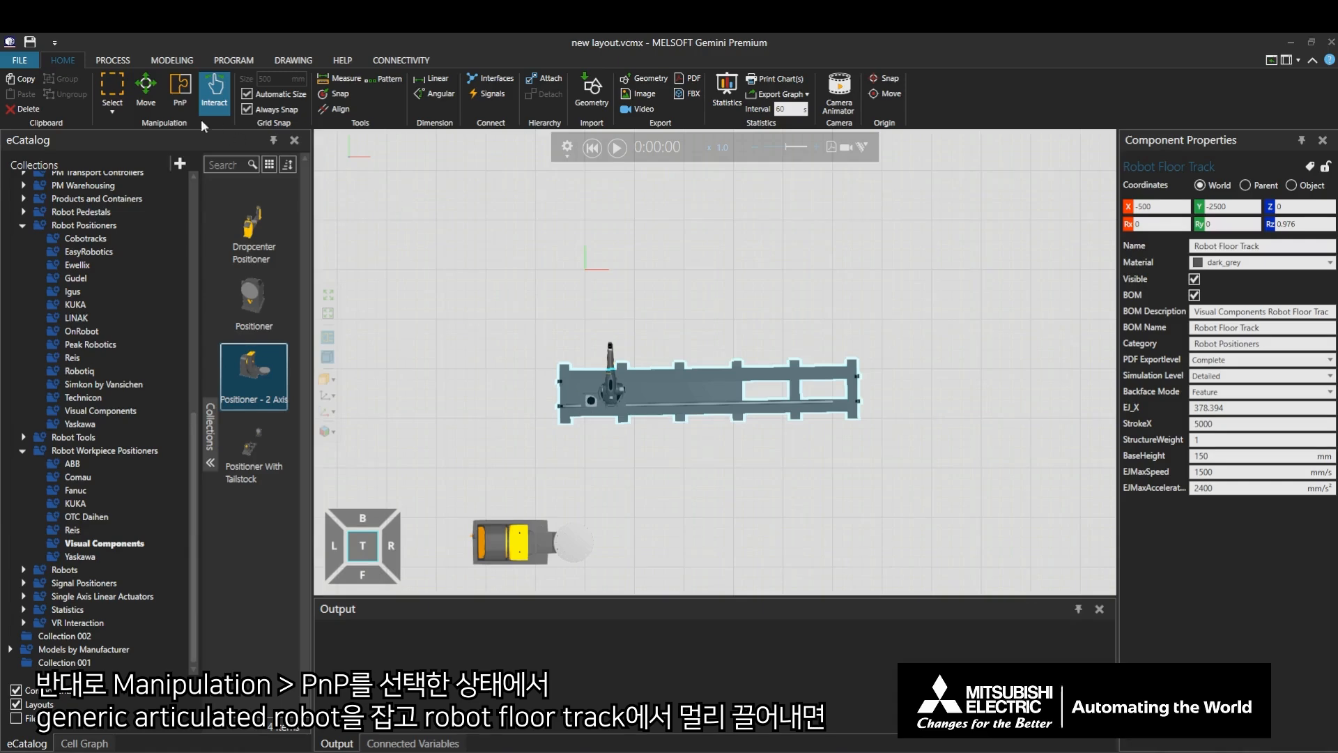
- Detach the articulated robot from the floor track with PnP by moving it away to X -2000, Y -1000
{"action": "left_click", "coordinate": [184, 107]}
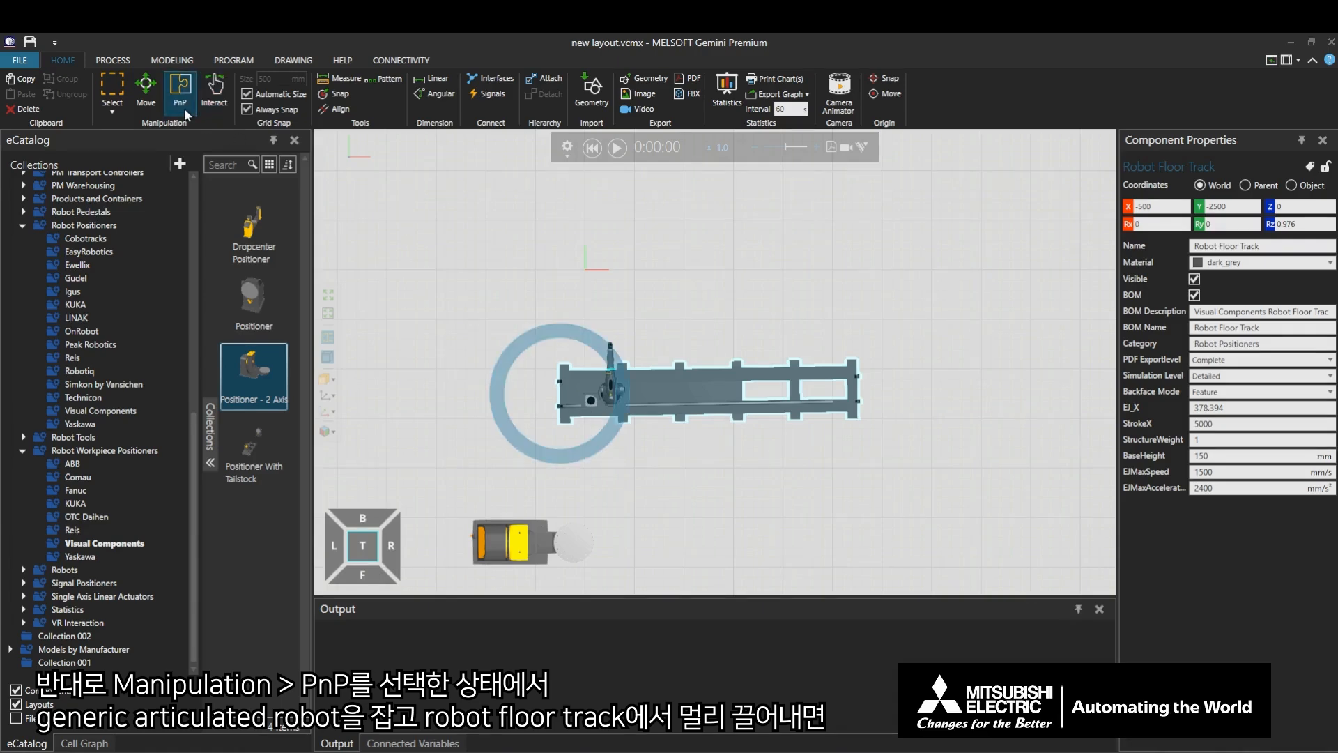
{"action": "left_click", "coordinate": [607, 382]}
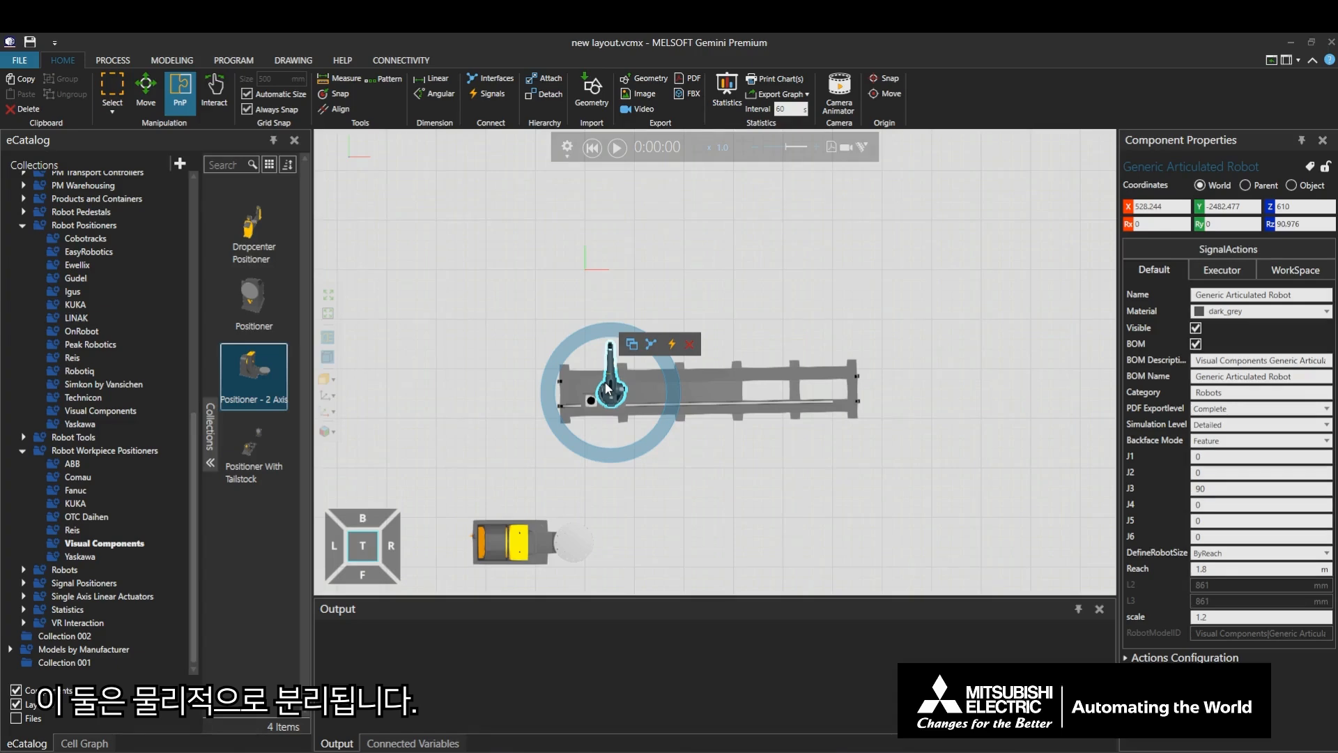
{"action": "left_click_drag", "start_coordinate": [608, 388], "coordinate": [474, 307]}
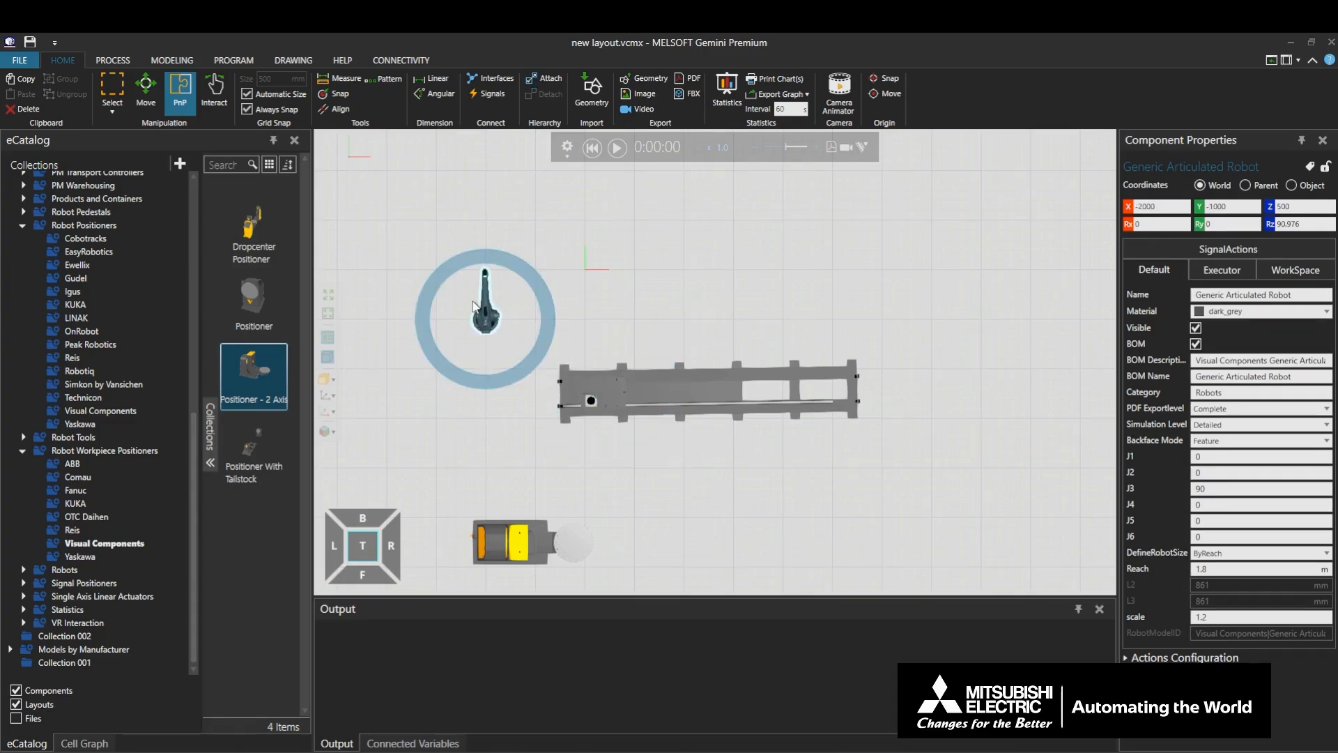
- Move the floor track alone to X -1000, Y -2000 and set its Z rotation to about 0.04°
{"action": "left_click", "coordinate": [680, 392]}
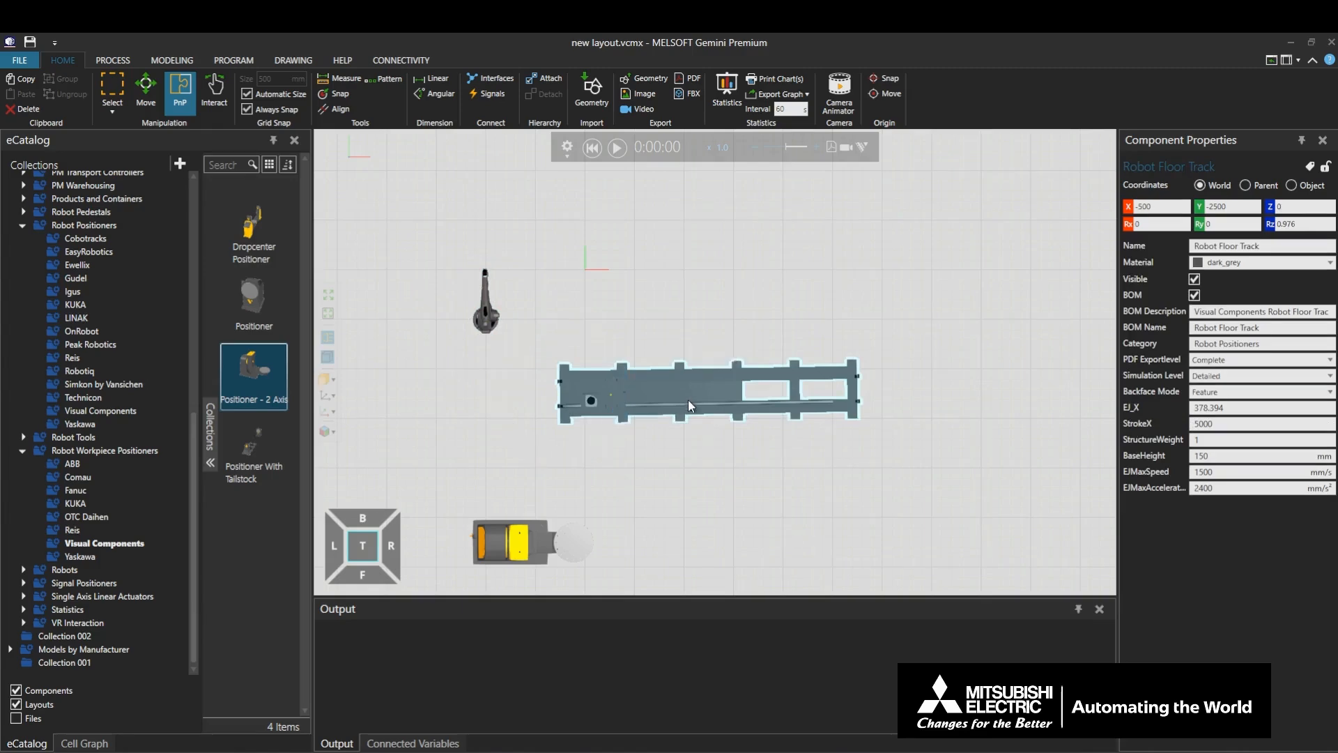
{"action": "left_click_drag", "start_coordinate": [688, 399], "coordinate": [638, 392]}
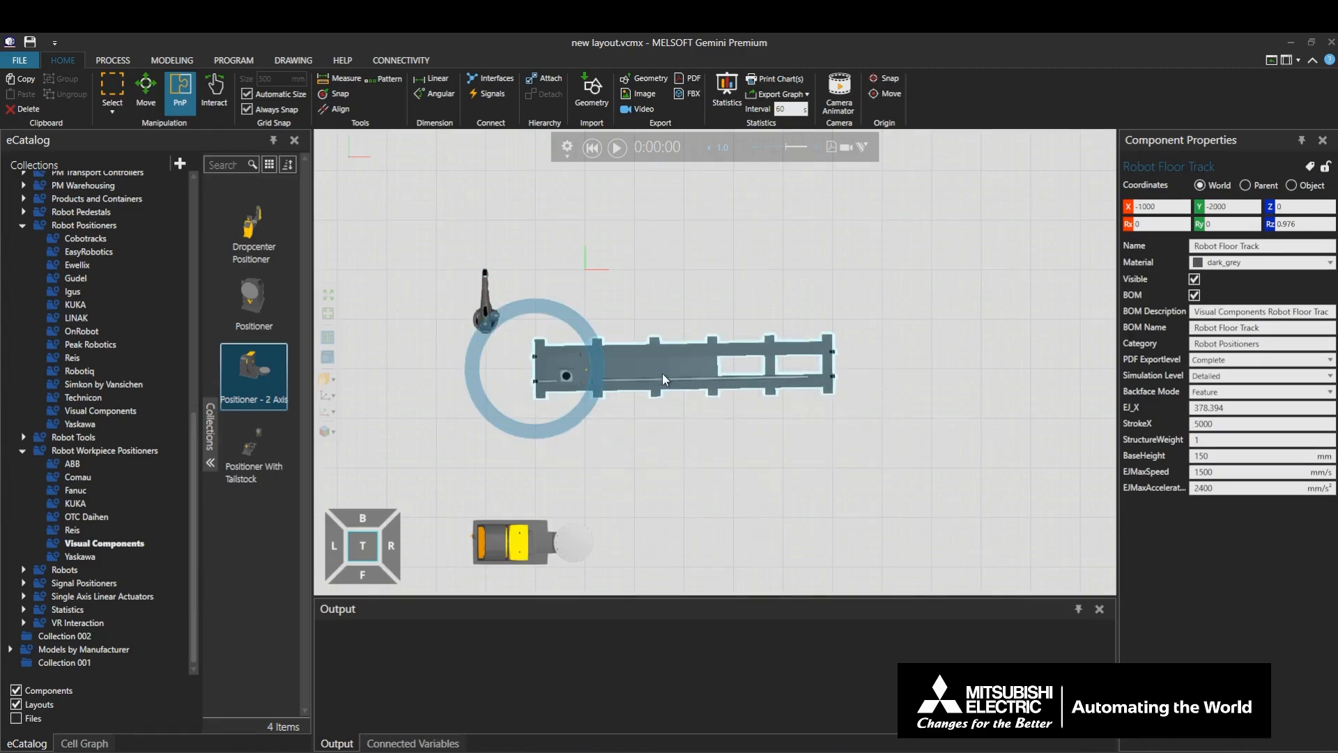
{"action": "left_click_drag", "start_coordinate": [602, 357], "coordinate": [594, 358]}
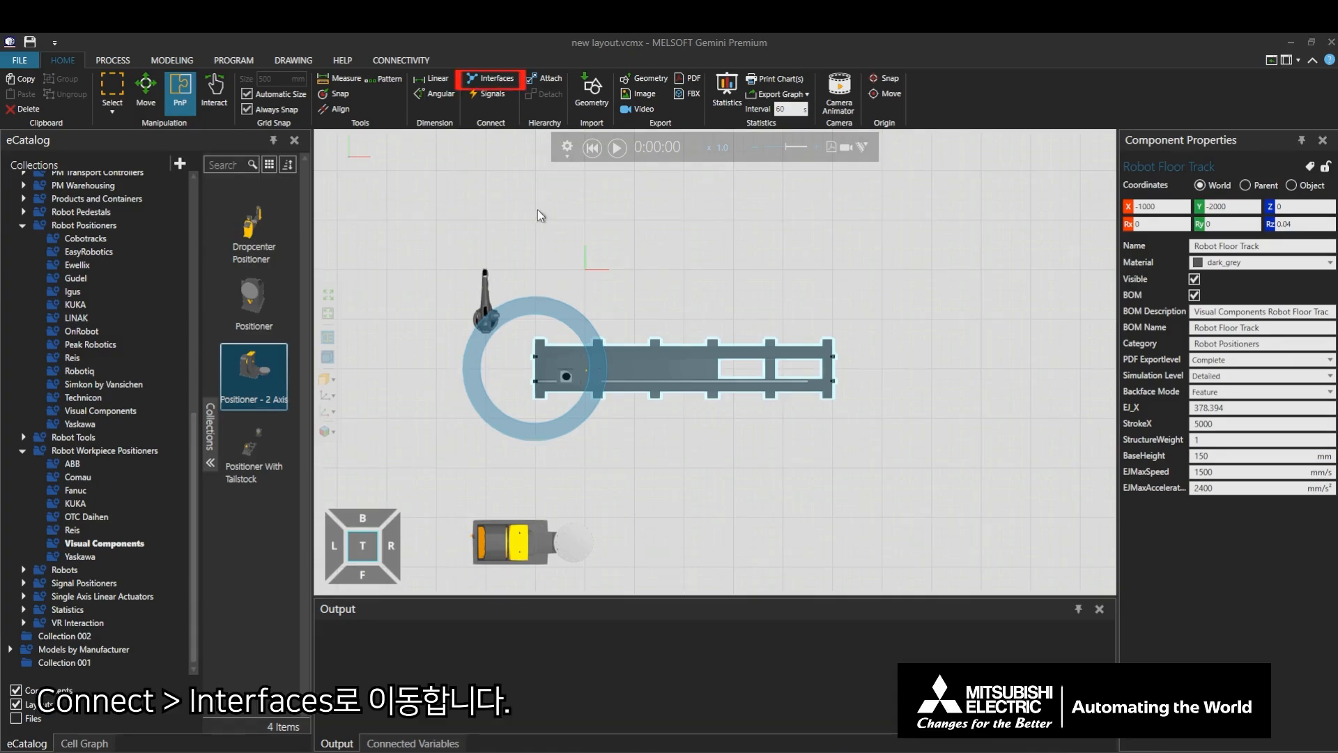
- Connect the two-axis positioner's RobotInterface to the articulated robot's Connect Workpiece Positioner interface
{"action": "left_click", "coordinate": [490, 80]}
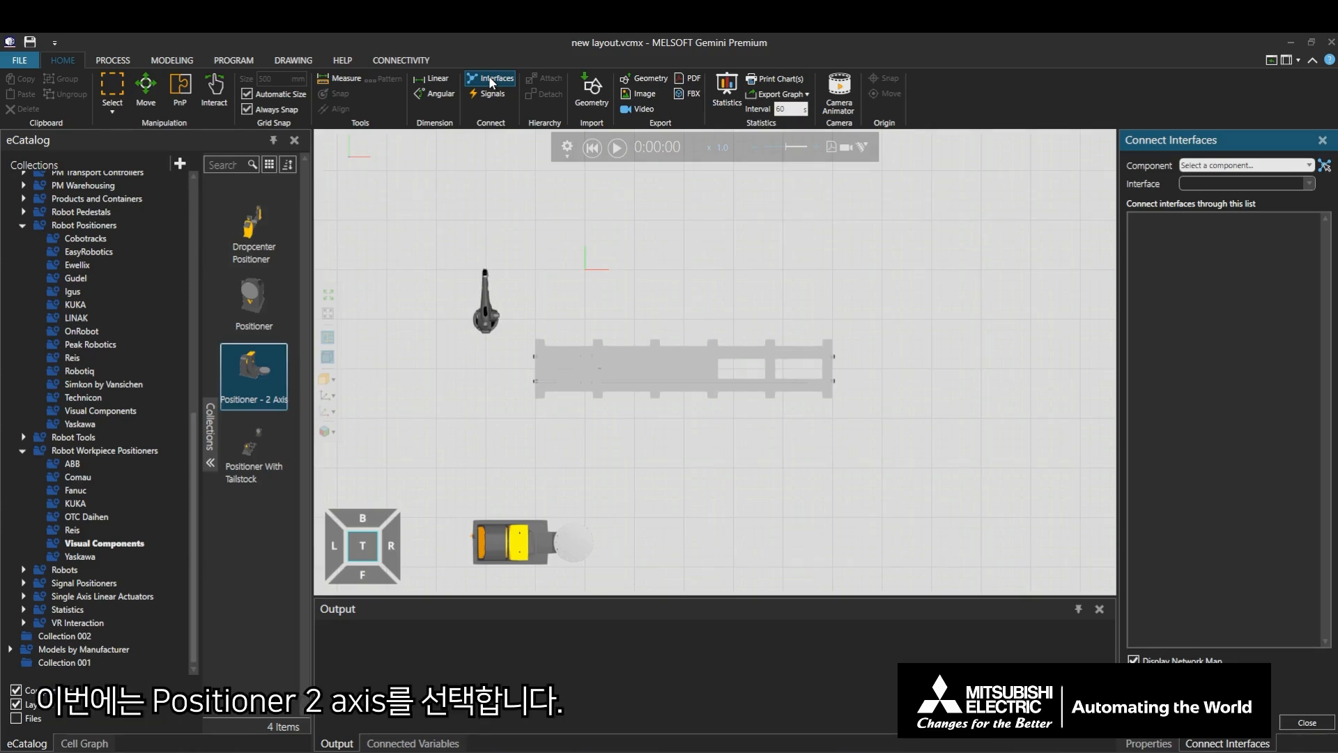
{"action": "left_click", "coordinate": [522, 533]}
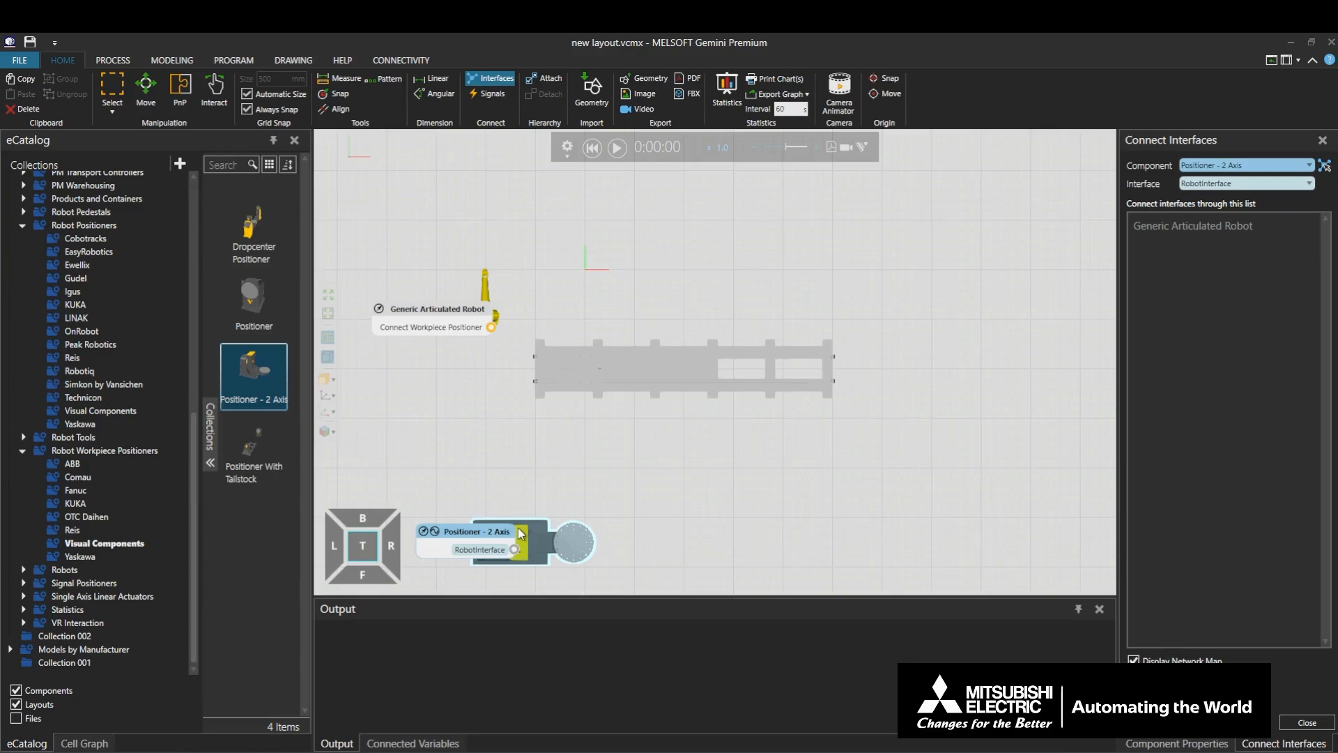
{"action": "left_click", "coordinate": [515, 550]}
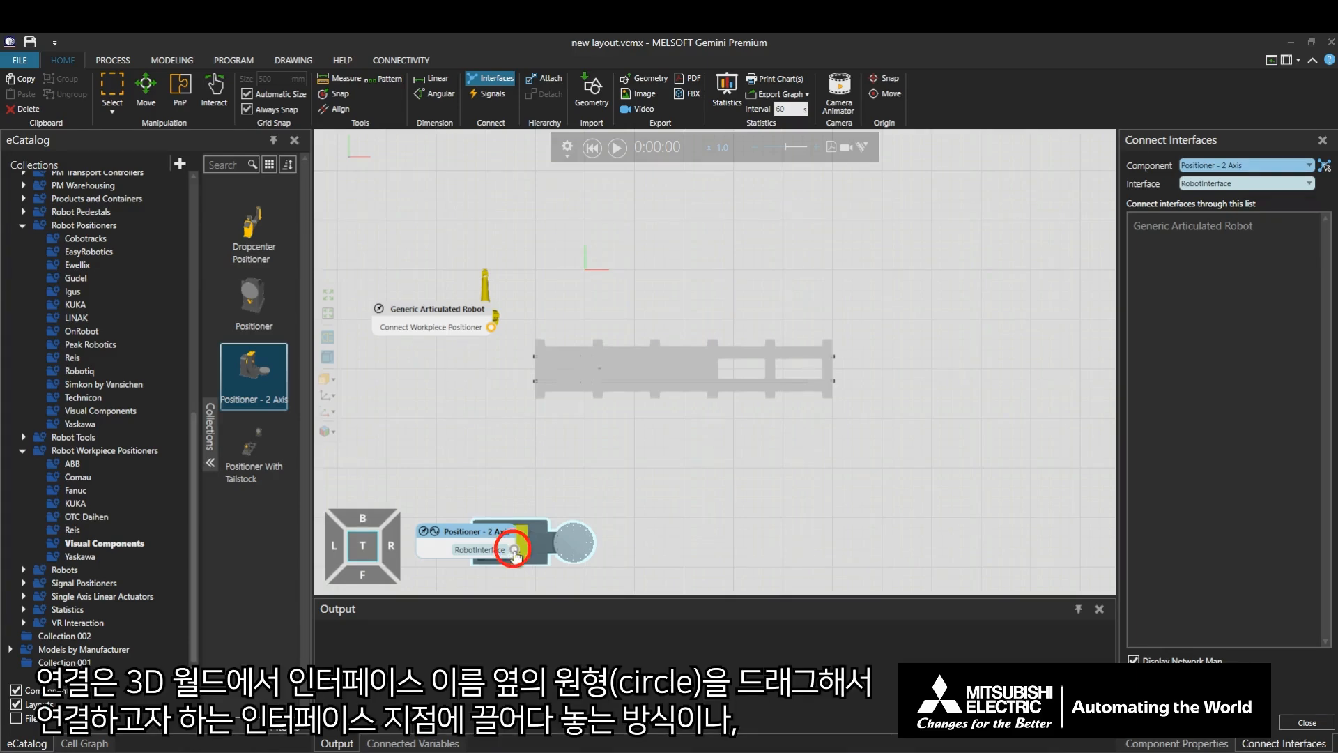
{"action": "left_click_drag", "start_coordinate": [515, 550], "coordinate": [493, 331]}
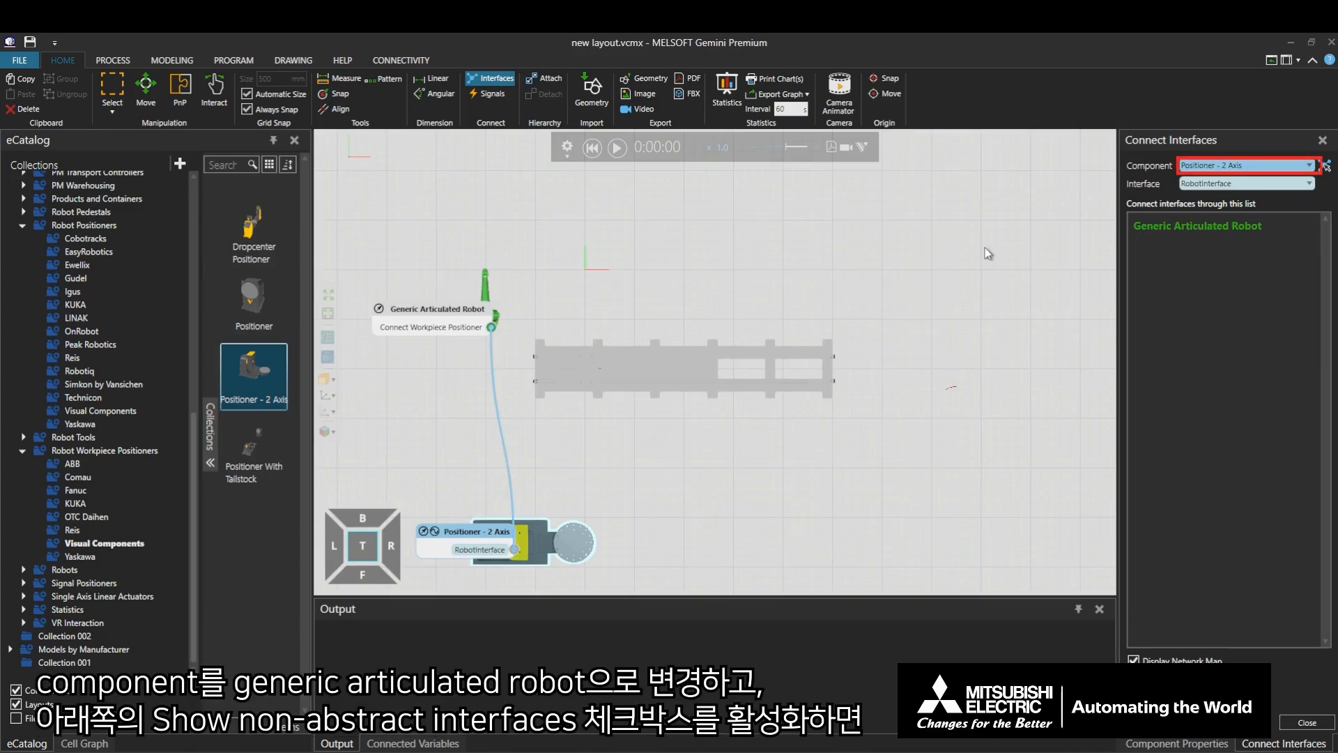
- Switch the interface connection component to Generic Articulated Robot and enable display of non-abstract interfaces
{"action": "left_click", "coordinate": [1308, 165]}
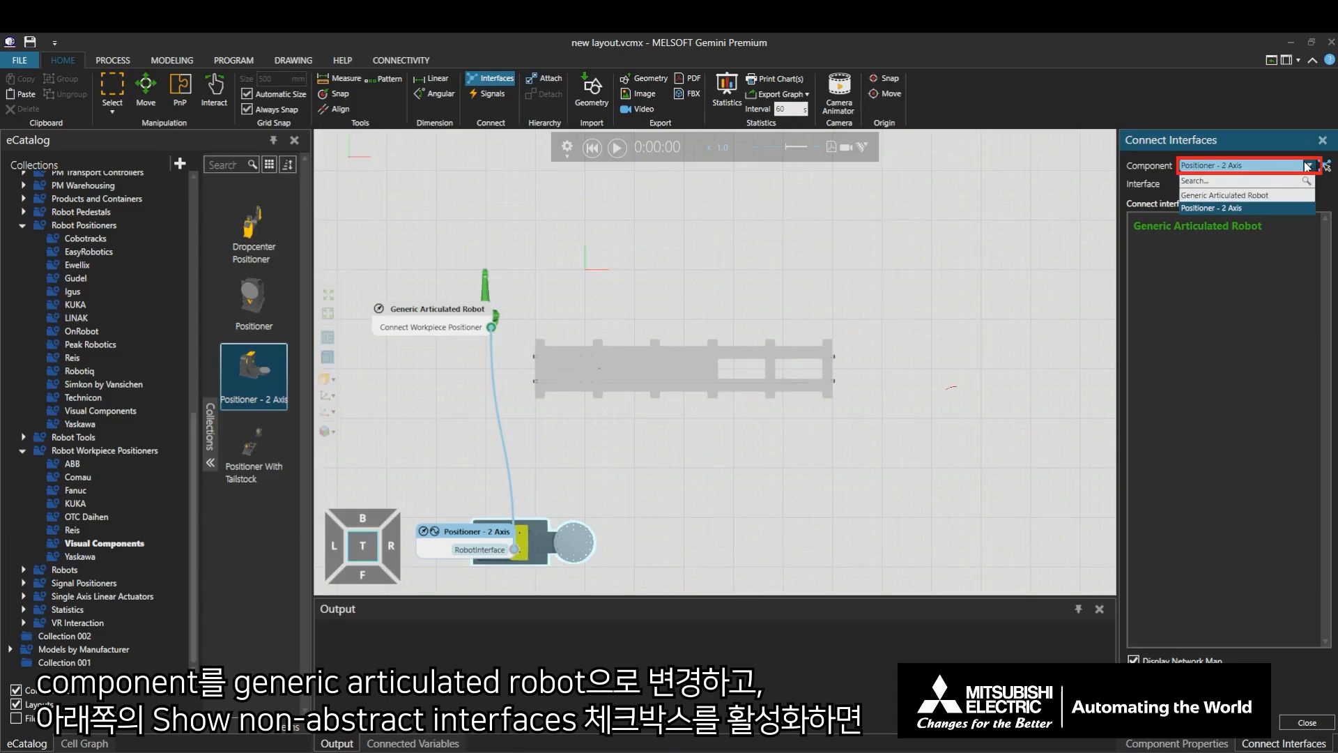
{"action": "left_click", "coordinate": [1283, 193]}
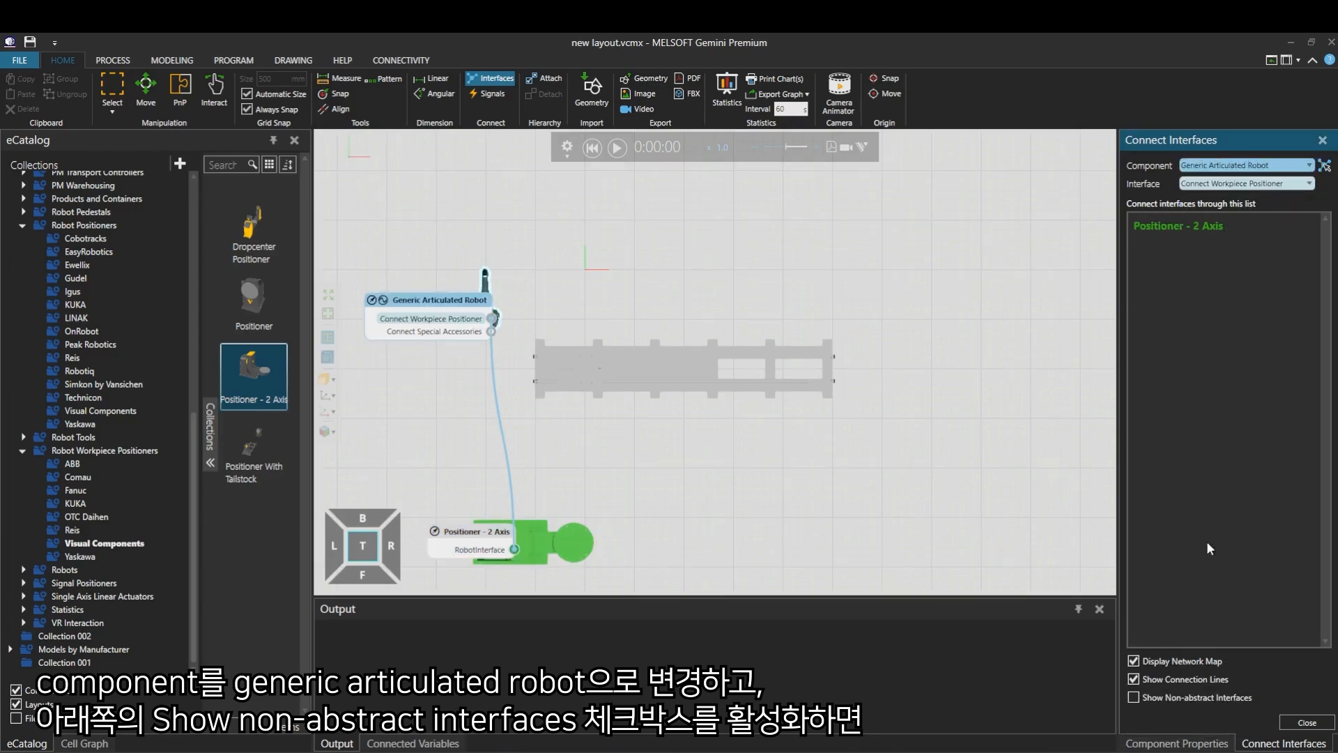
{"action": "left_click", "coordinate": [1134, 698]}
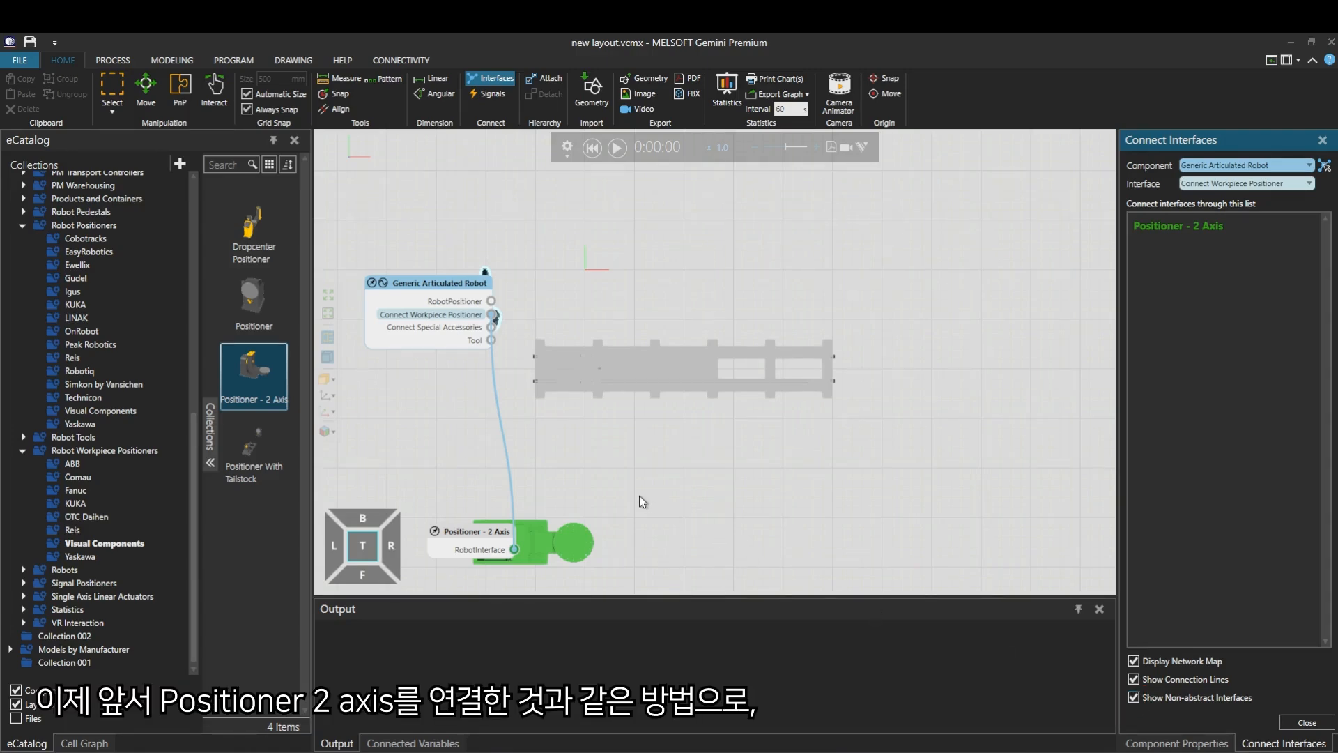
- Connect the articulated robot's RobotPositioner interface to the floor track's RobotInterface and leave interface editing
{"action": "left_click", "coordinate": [492, 304]}
{"action": "left_click", "coordinate": [492, 303]}
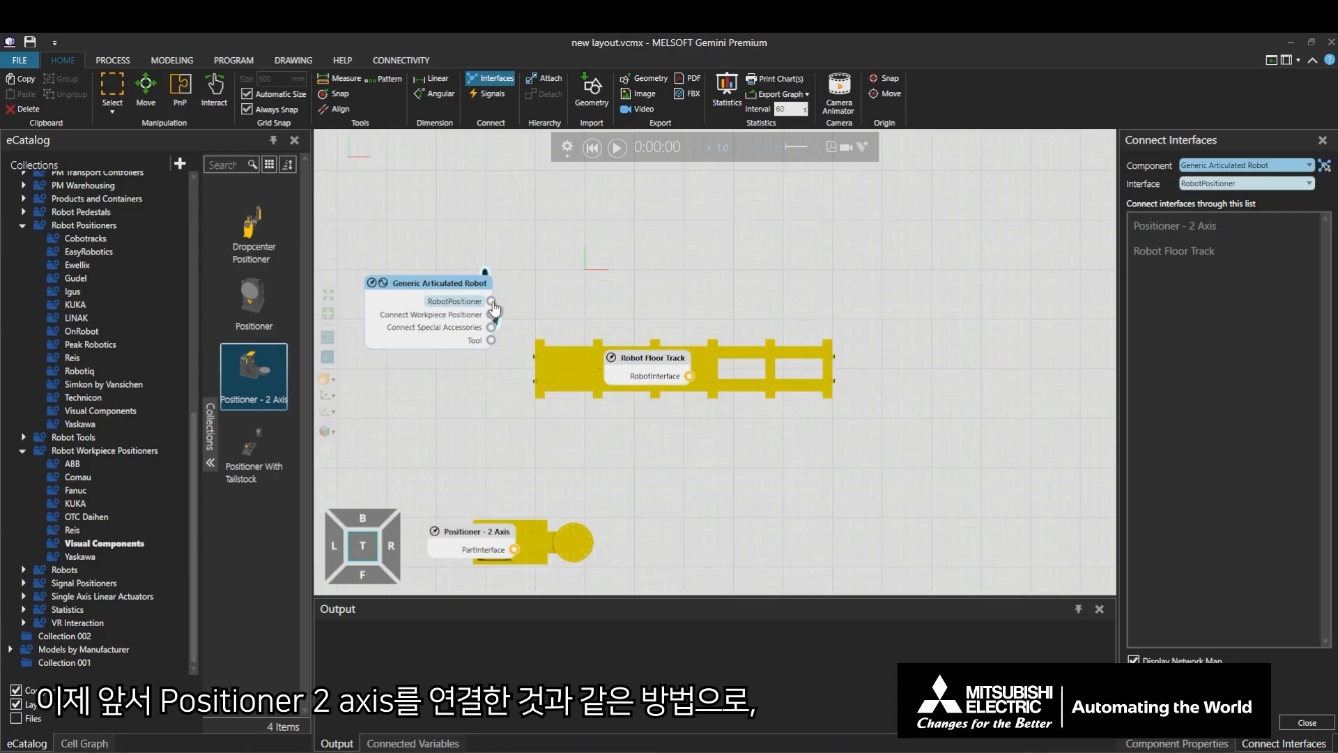
{"action": "left_click_drag", "start_coordinate": [493, 304], "coordinate": [696, 381]}
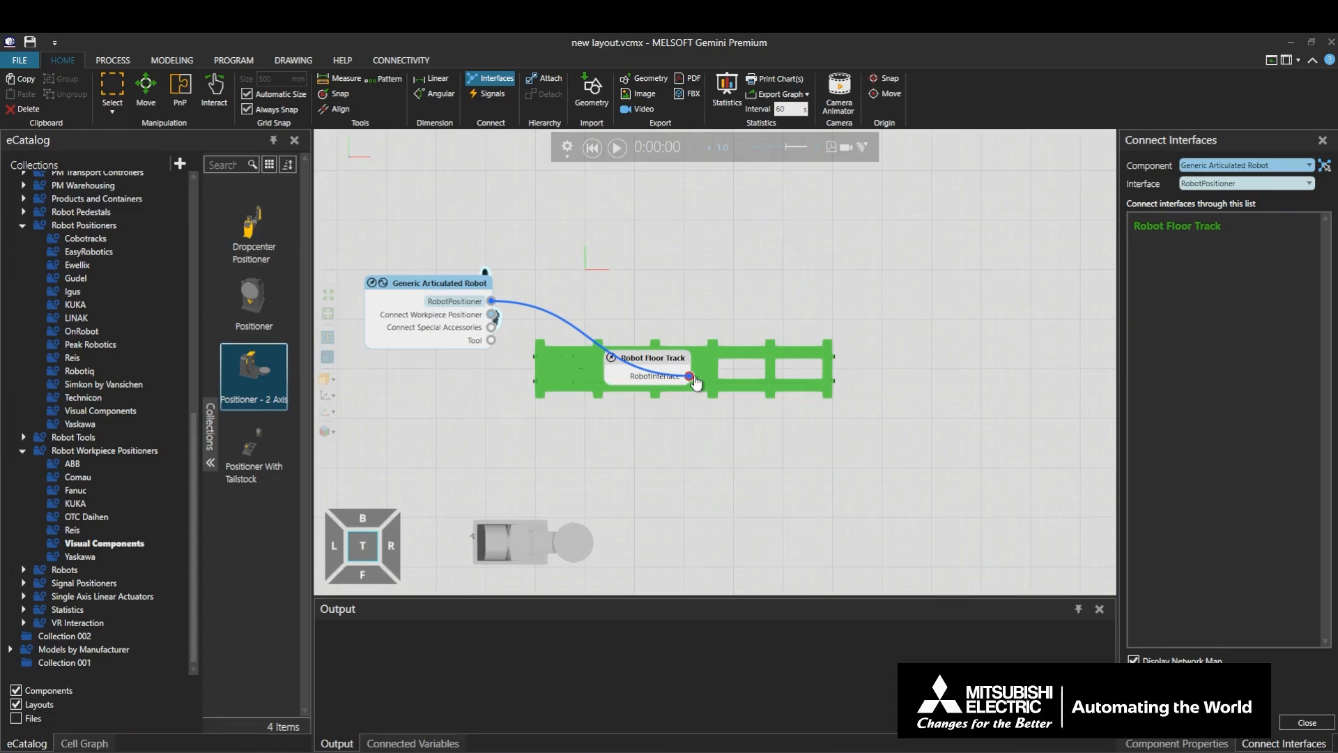
{"action": "left_click", "coordinate": [502, 83]}
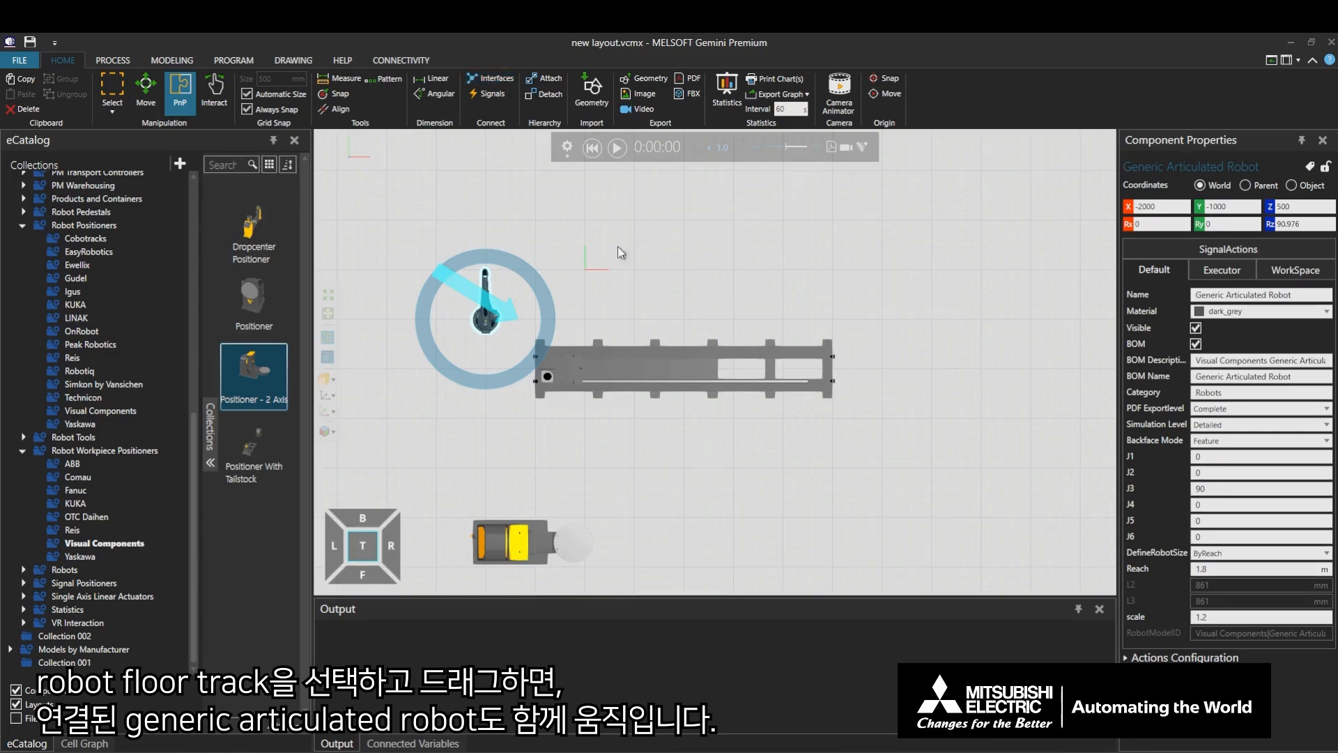
- Move the floor track to X -1000, Y -1500 and slide its pedestal with Interact to an EJ_X of about 267
{"action": "left_click", "coordinate": [646, 369]}
{"action": "mouse_move", "coordinate": [645, 370]}
{"action": "left_mouse_down"}
{"action": "mouse_move", "coordinate": [630, 332]}
{"action": "mouse_move", "coordinate": [658, 333]}
{"action": "mouse_move", "coordinate": [667, 361]}
{"action": "mouse_move", "coordinate": [654, 353]}
{"action": "left_mouse_up"}
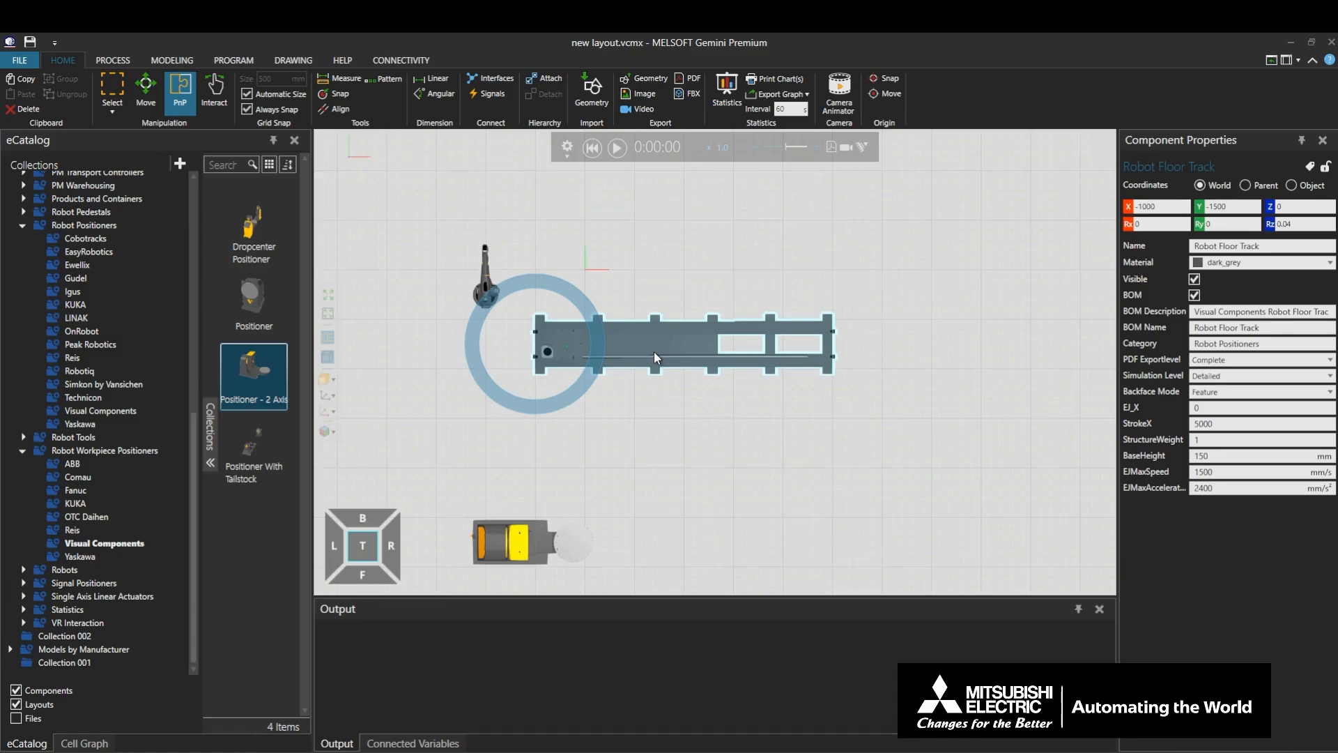
{"action": "left_click", "coordinate": [214, 91]}
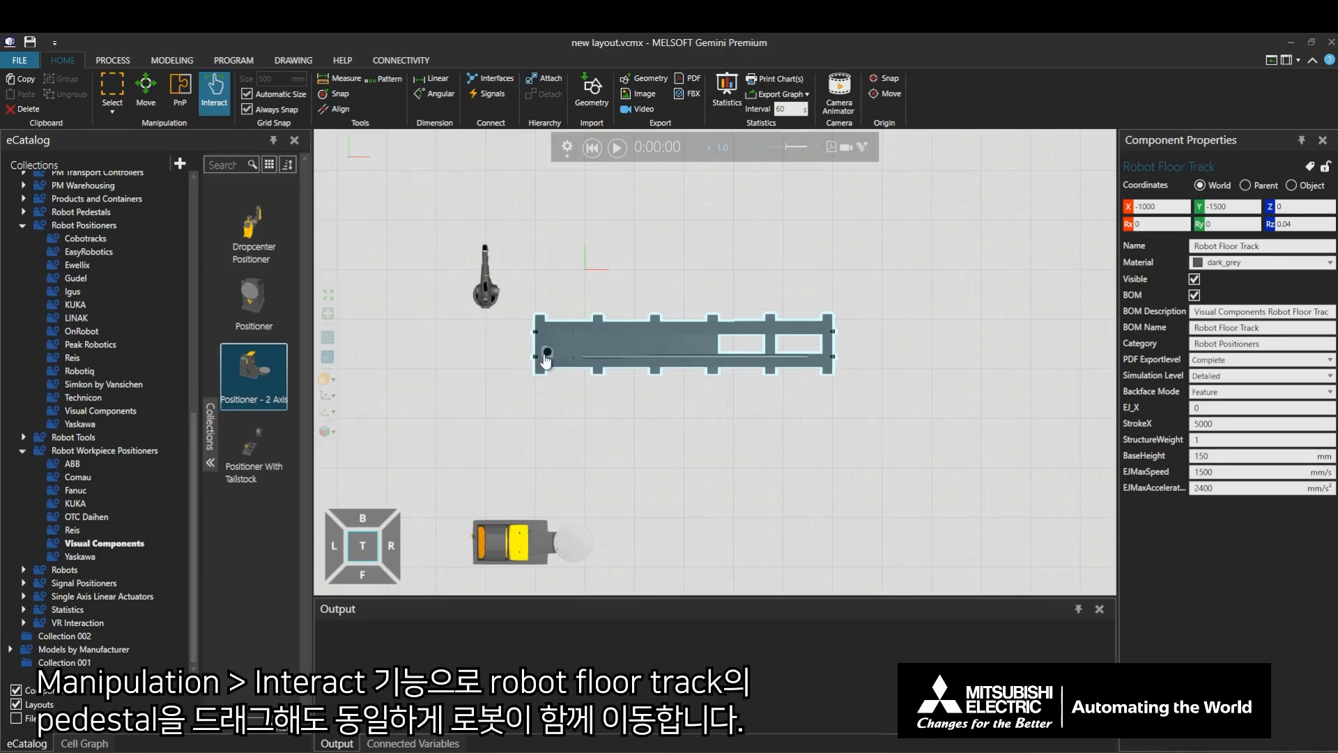
{"action": "mouse_move", "coordinate": [546, 361]}
{"action": "left_mouse_down"}
{"action": "mouse_move", "coordinate": [641, 362]}
{"action": "mouse_move", "coordinate": [559, 360]}
{"action": "left_mouse_up"}
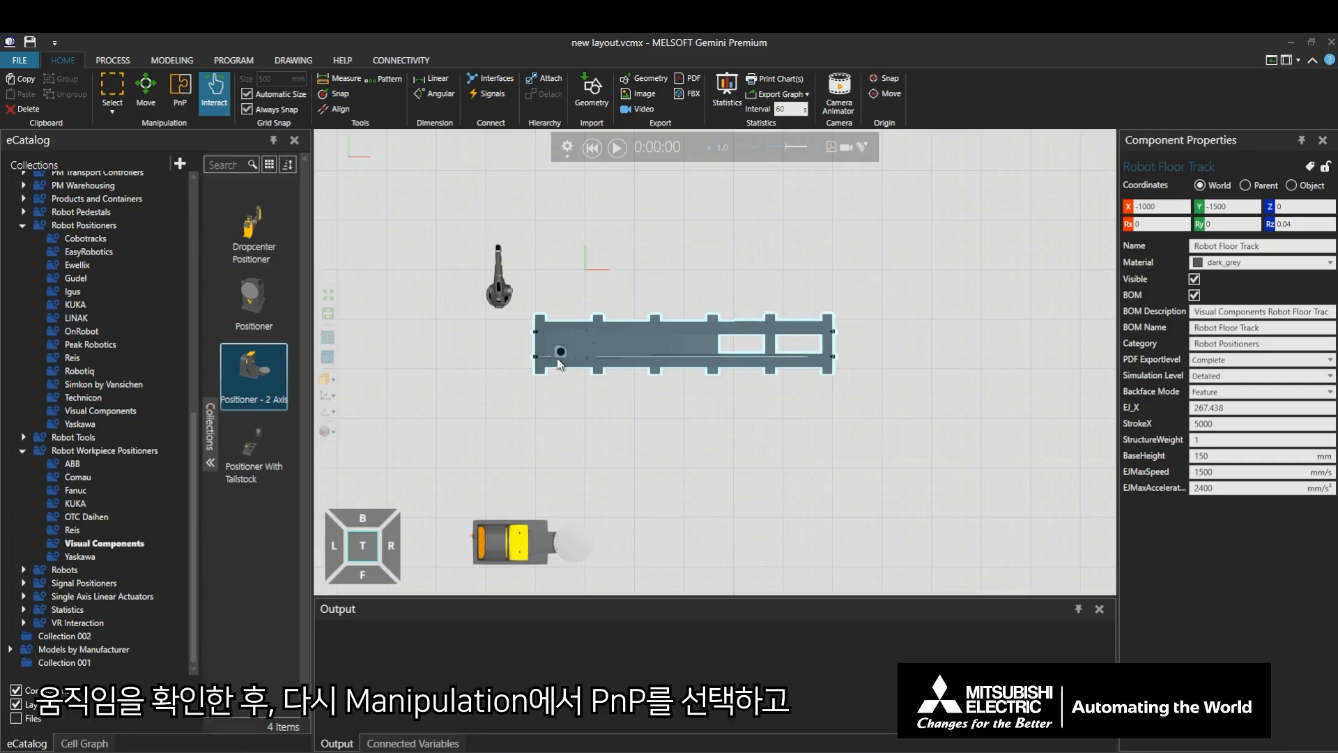
- Attach the articulated robot to the floor track's pedestal with PnP and move the floor track to X -4500, Y -4000
{"action": "left_click", "coordinate": [180, 103]}
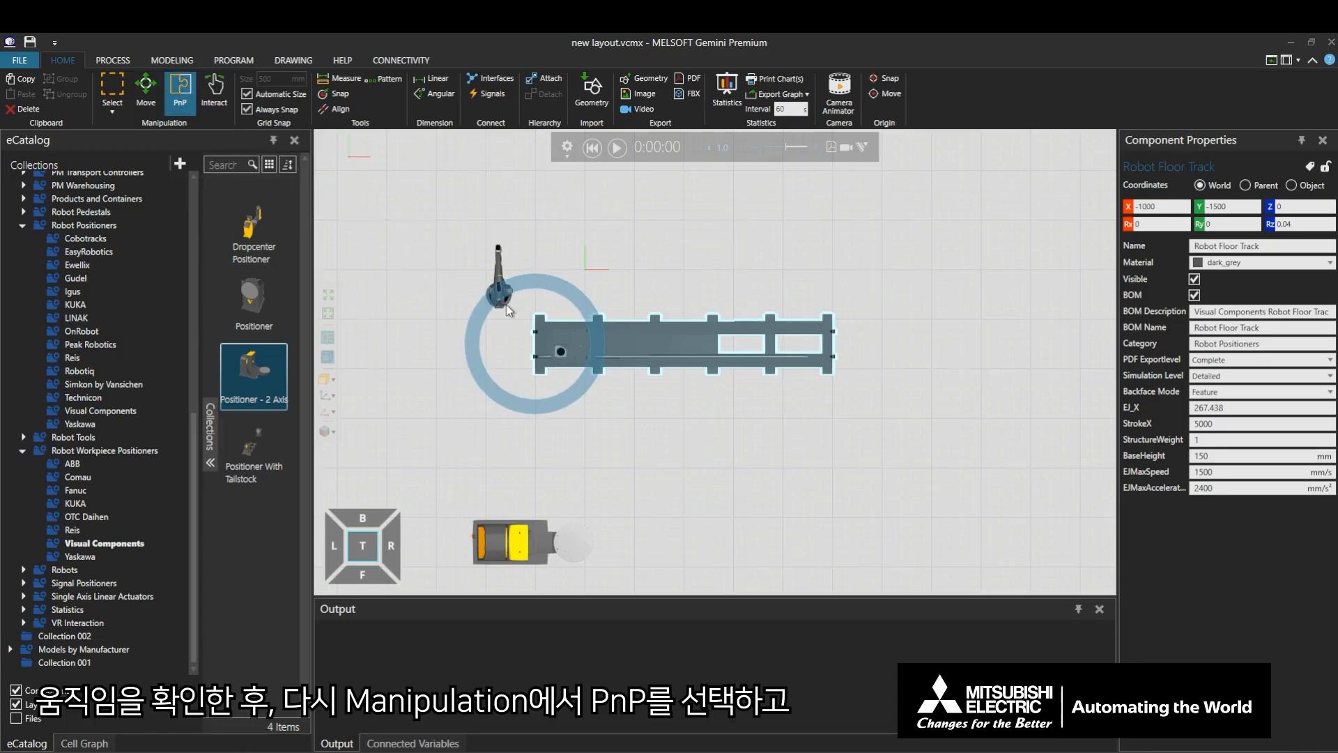
{"action": "left_click", "coordinate": [499, 298]}
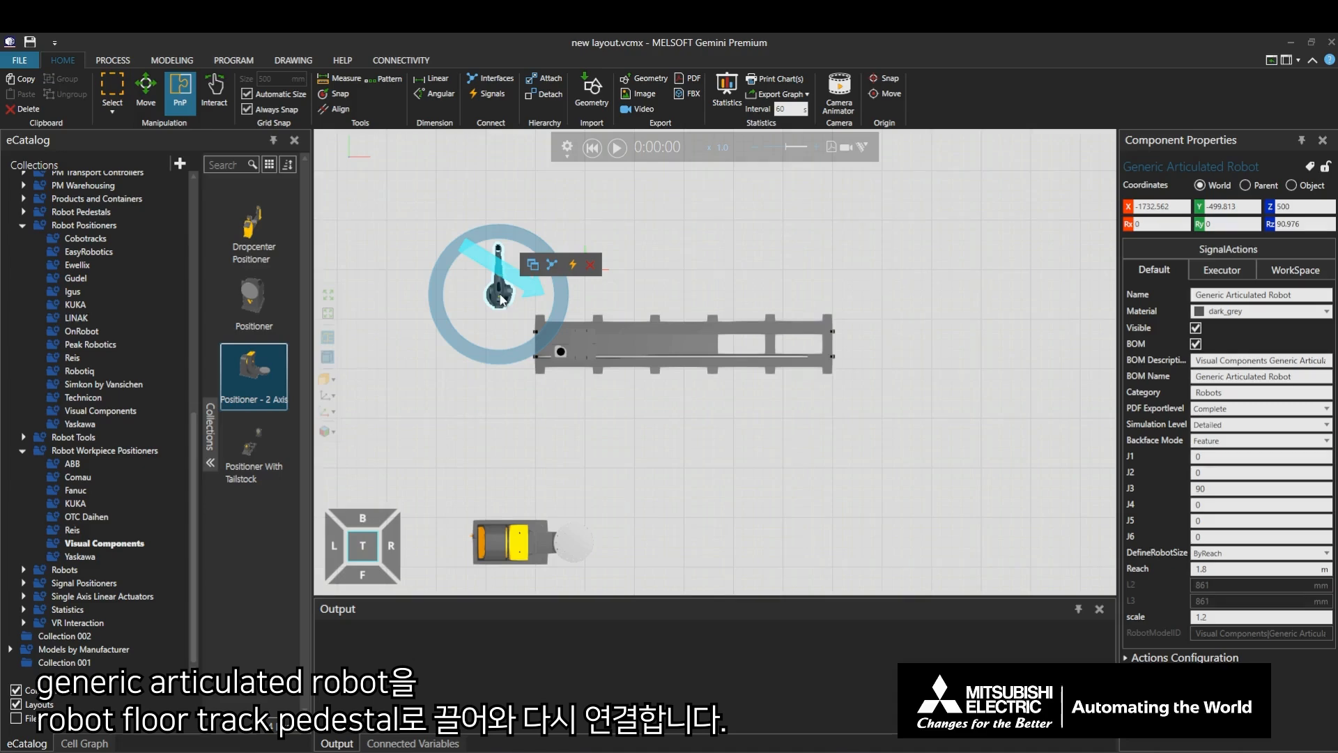
{"action": "left_click_drag", "start_coordinate": [500, 299], "coordinate": [579, 344]}
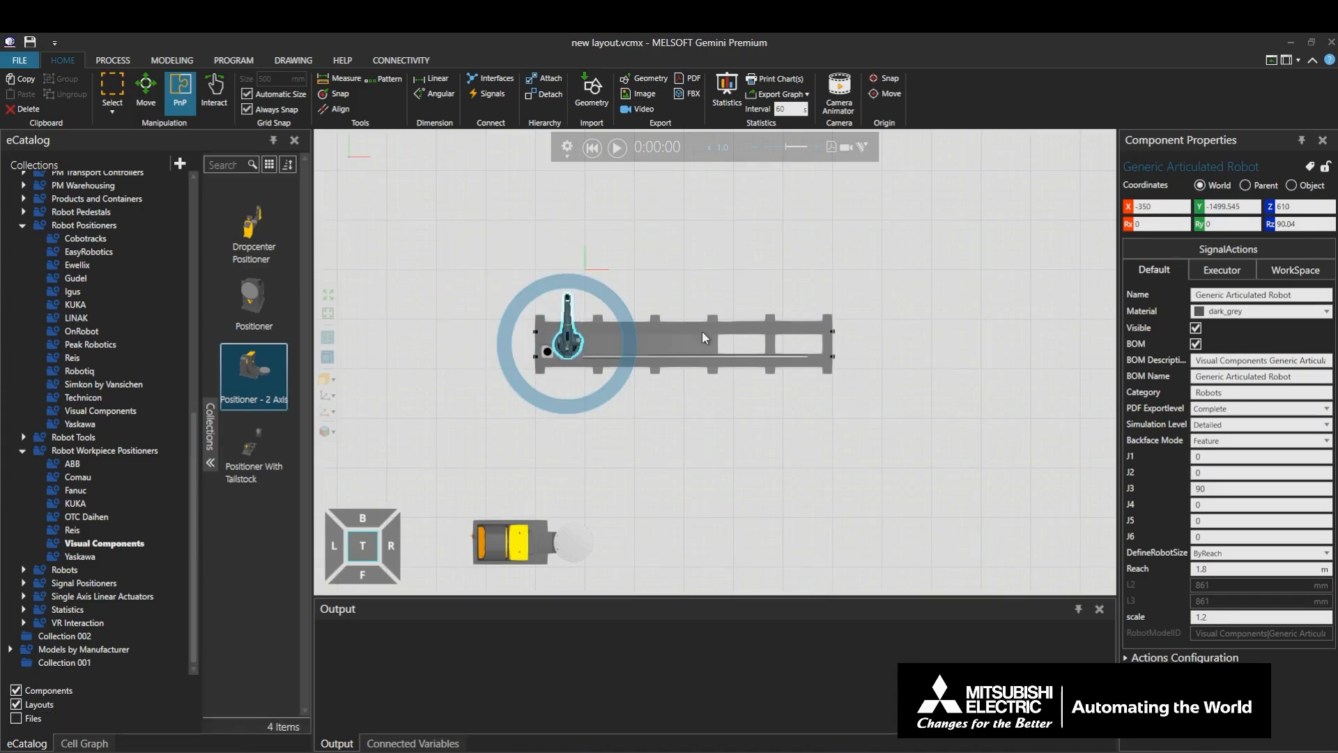
{"action": "left_click_drag", "start_coordinate": [688, 339], "coordinate": [524, 453]}
{"action": "right_click_drag", "start_coordinate": [550, 381], "coordinate": [738, 239], "text": "ctrl"}
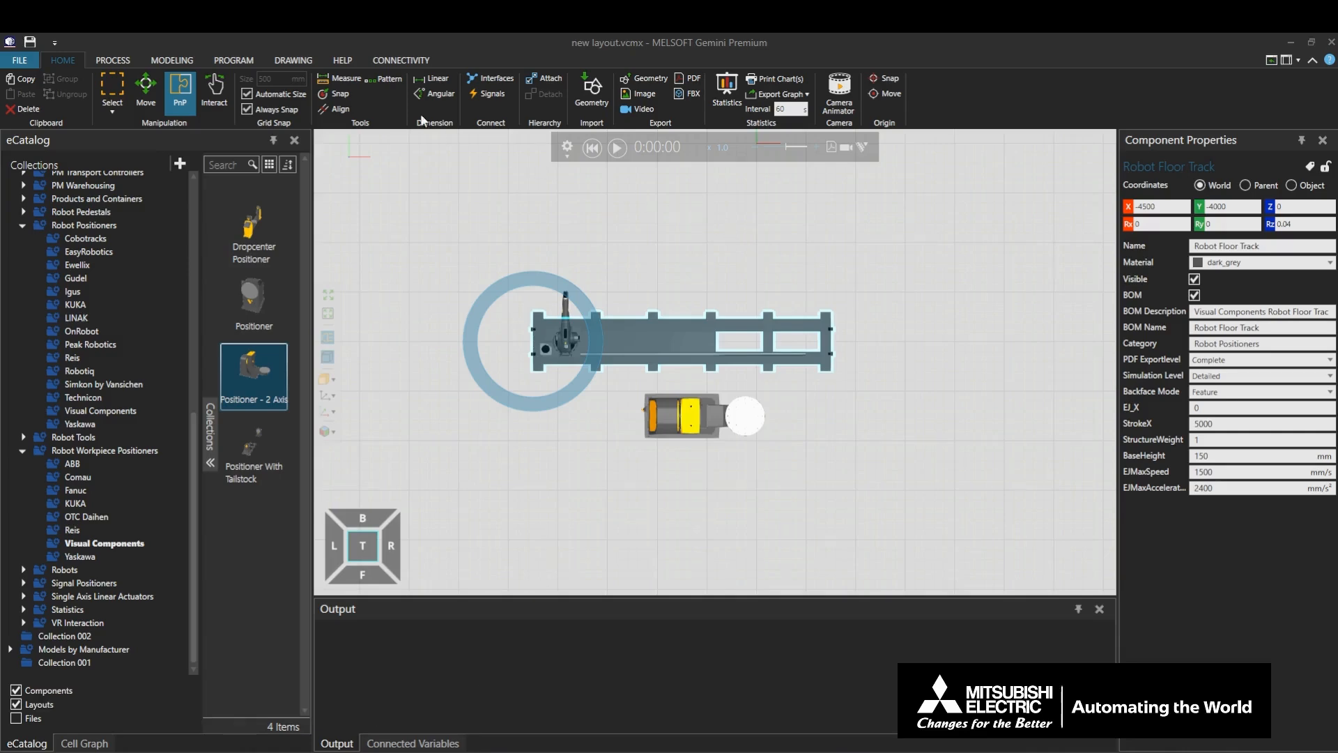
- Jog the articulated robot's joints to about J1 -28.6, J2 58.8, J3 -22.5, J4 206.9, J5 -93.2 and J6 190.1
{"action": "left_click", "coordinate": [237, 60]}
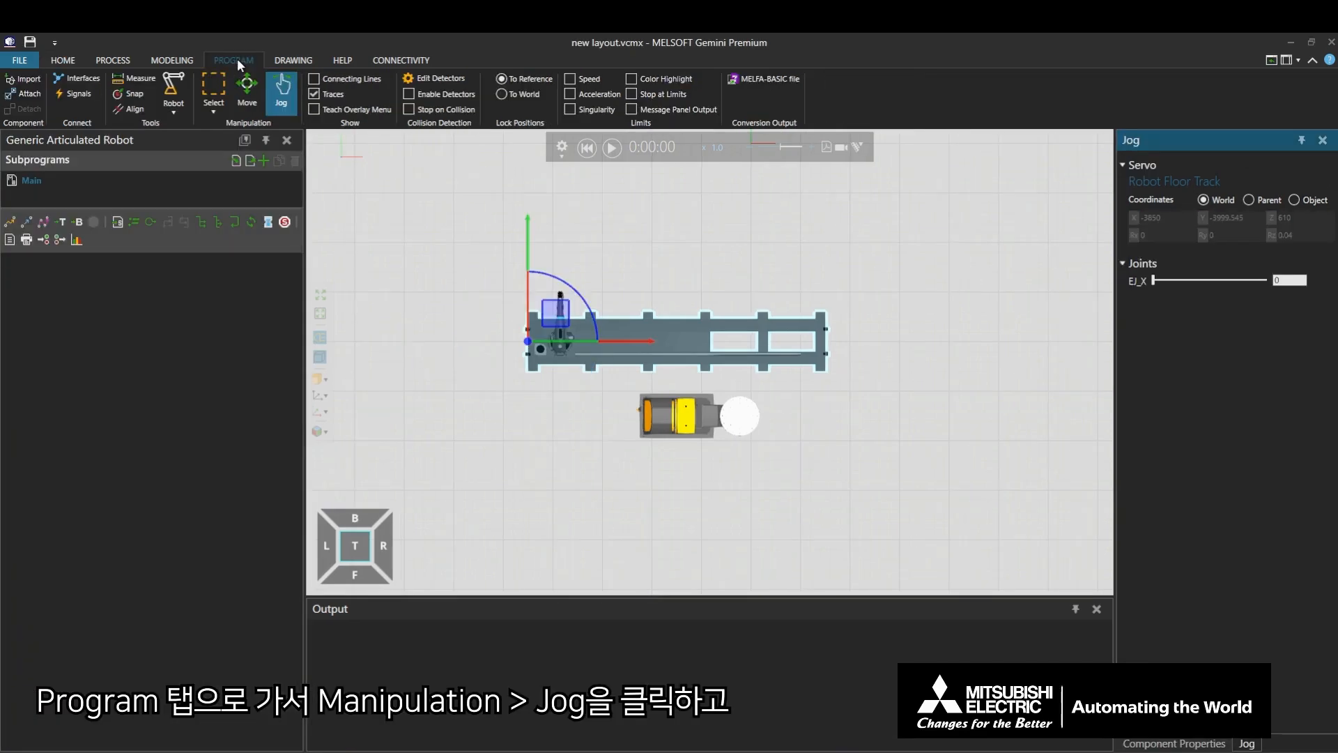
{"action": "left_click", "coordinate": [563, 332]}
{"action": "left_click", "coordinate": [563, 332]}
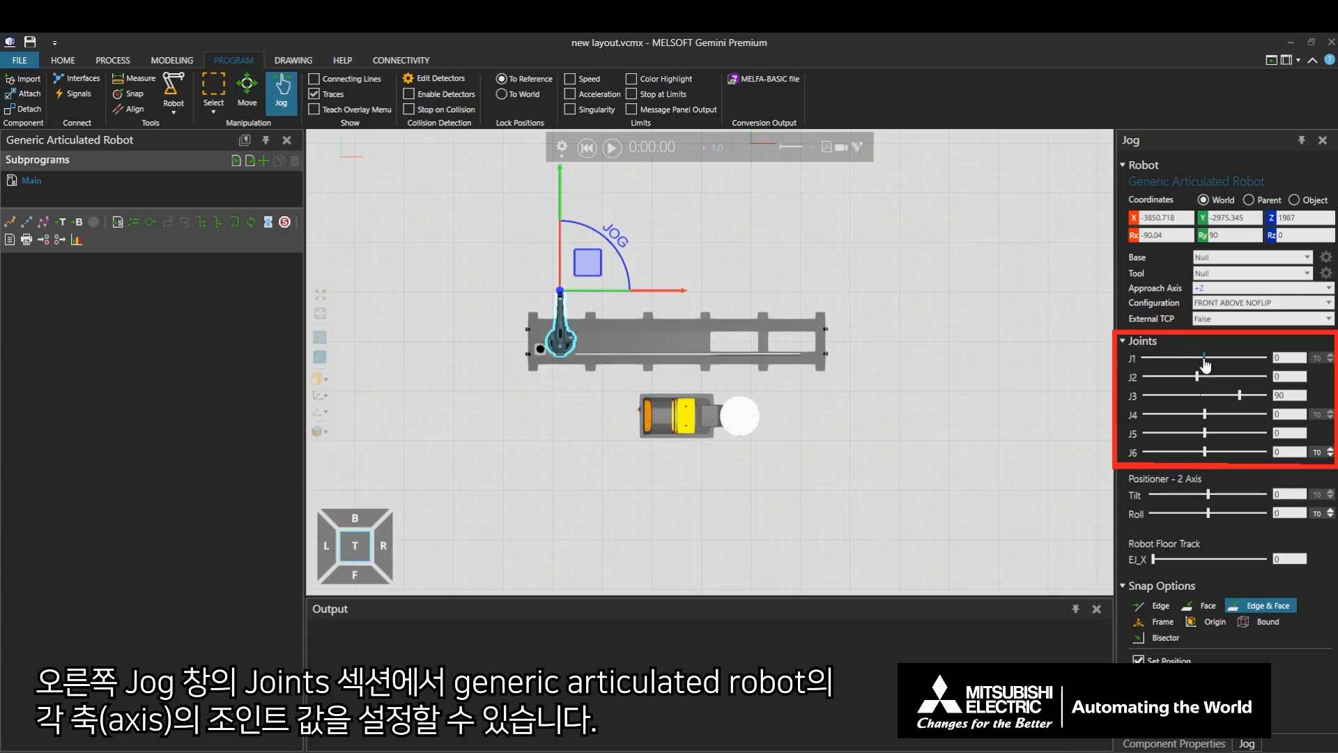
{"action": "left_click", "coordinate": [1205, 359]}
{"action": "left_click_drag", "start_coordinate": [1206, 362], "coordinate": [1237, 454]}
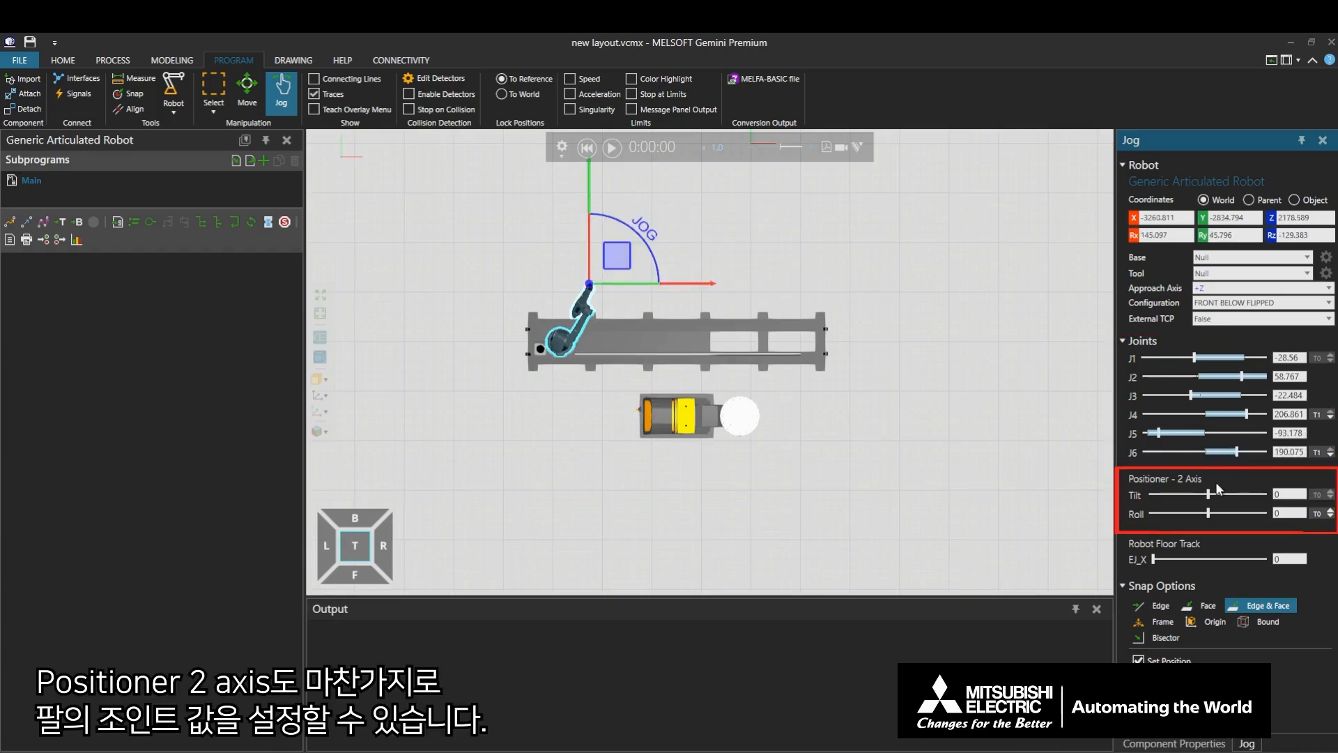
- Jog the positioner to a Tilt of about 102.8 and a Roll of about 56.9, and the floor track to an EJ_X of about 3888
{"action": "left_click_drag", "start_coordinate": [1209, 499], "coordinate": [1170, 515]}
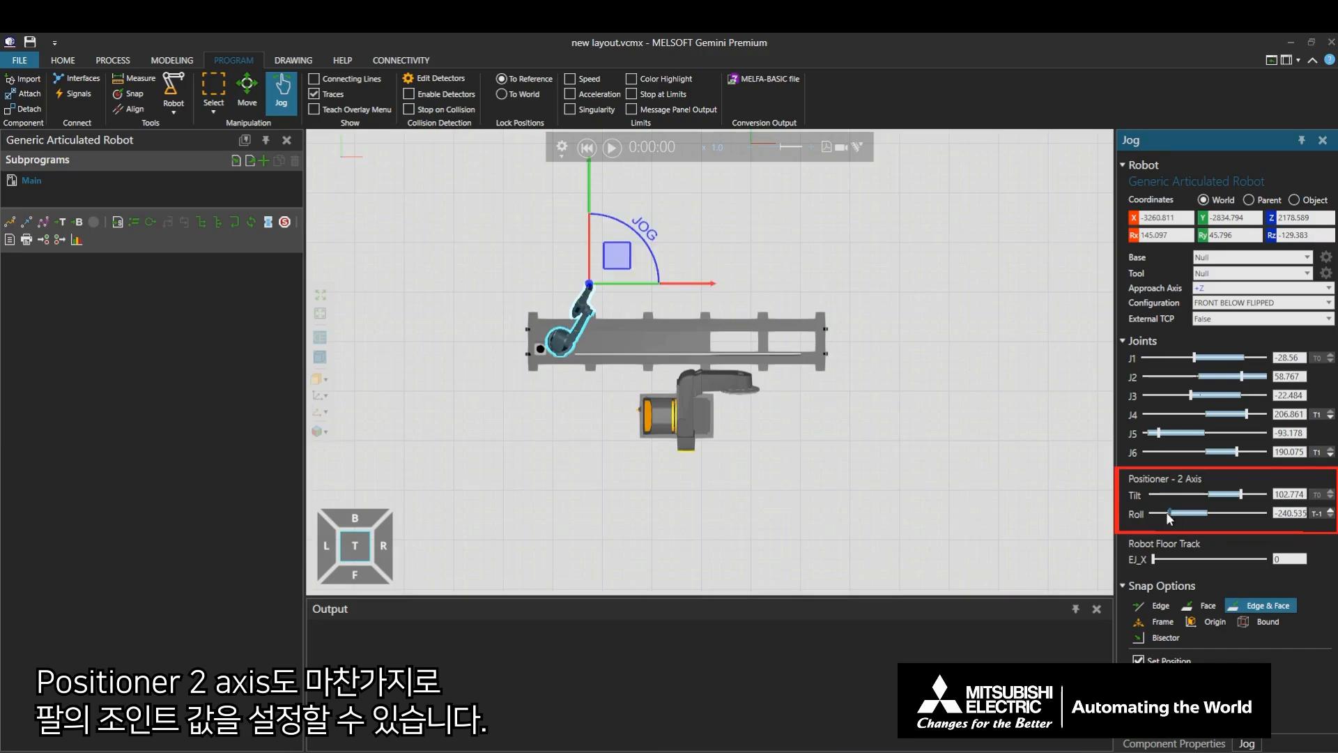
{"action": "left_click", "coordinate": [355, 562]}
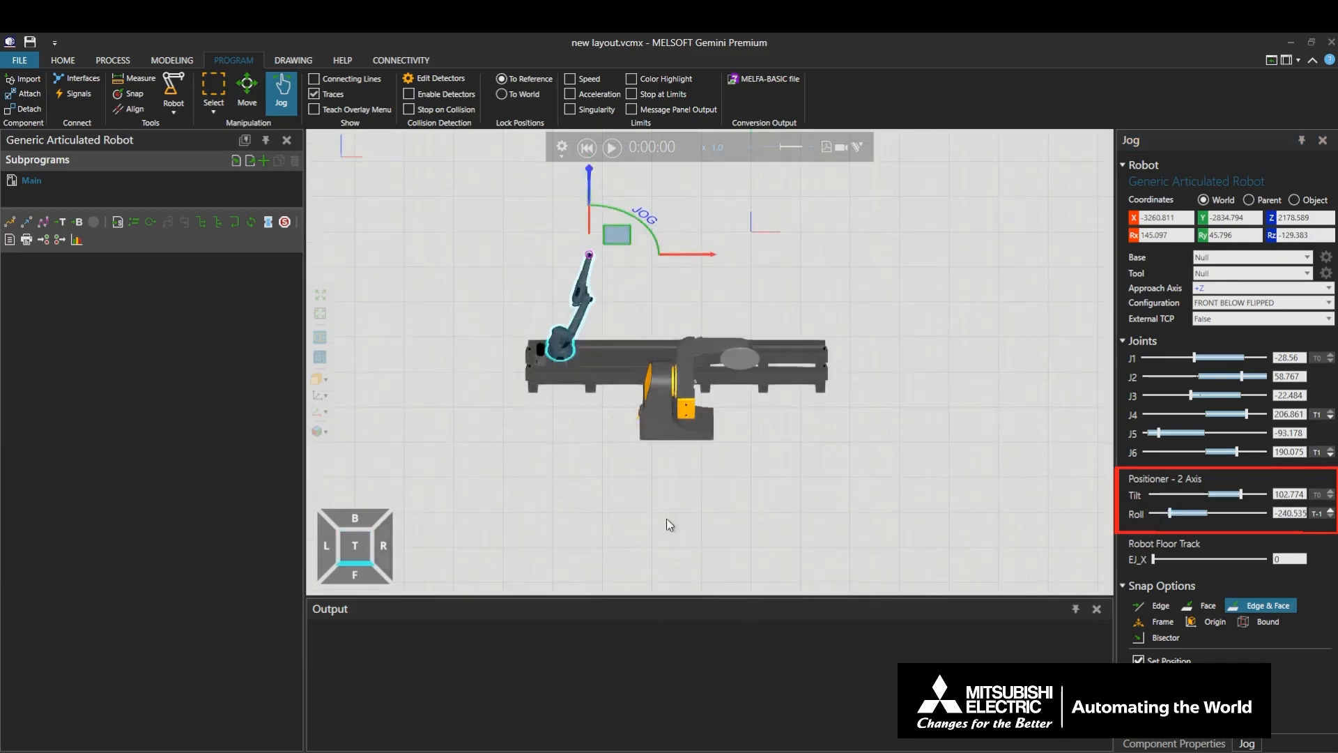
{"action": "left_click_drag", "start_coordinate": [1174, 516], "coordinate": [1216, 519]}
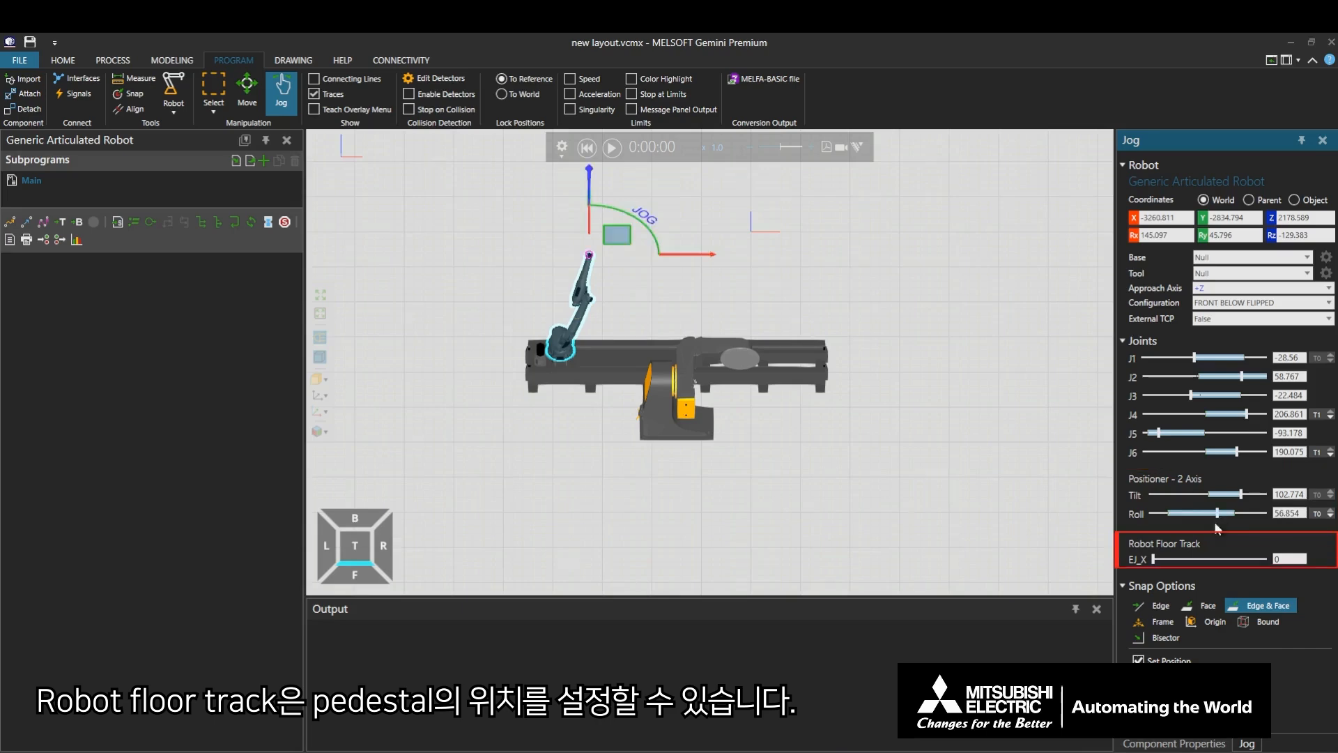
{"action": "left_click_drag", "start_coordinate": [1155, 558], "coordinate": [1241, 557]}
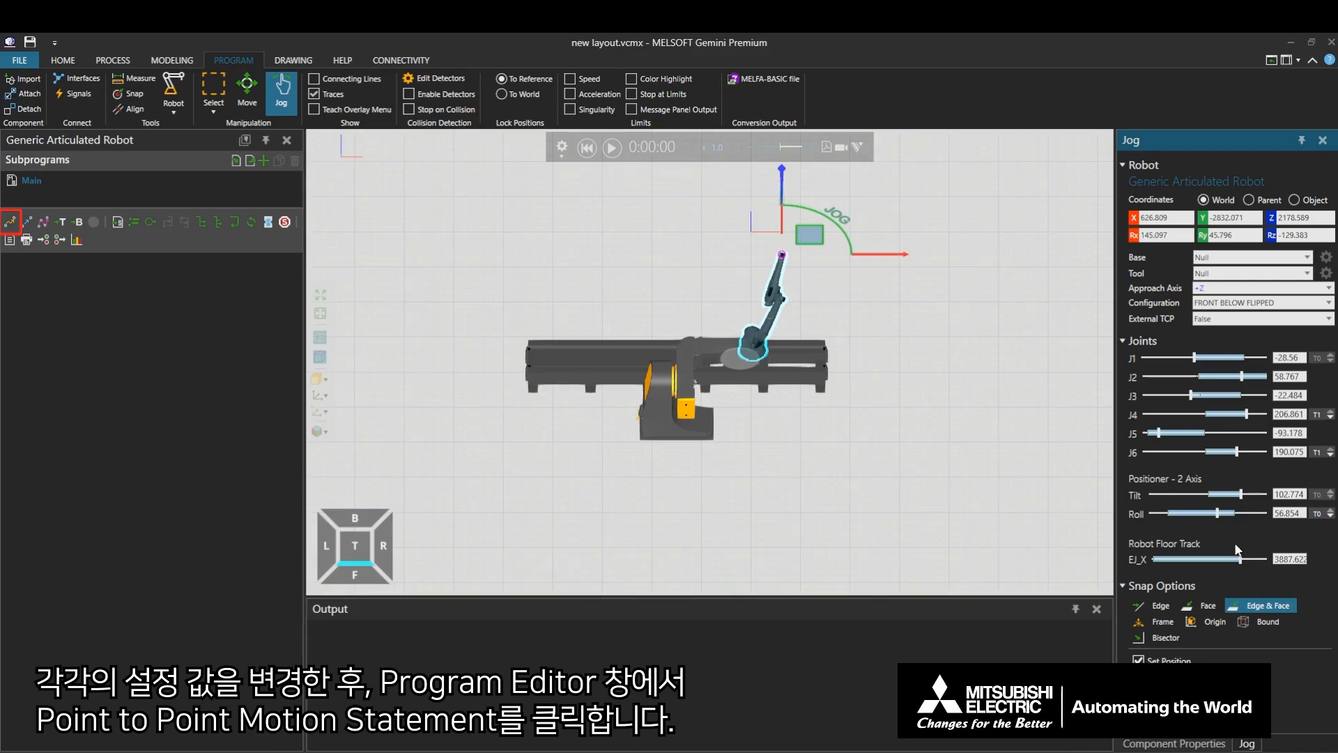
- Add four point-to-point motion statements to the Main program from different jog poses, the last with the floor track at about 1866
{"action": "left_click", "coordinate": [12, 222]}
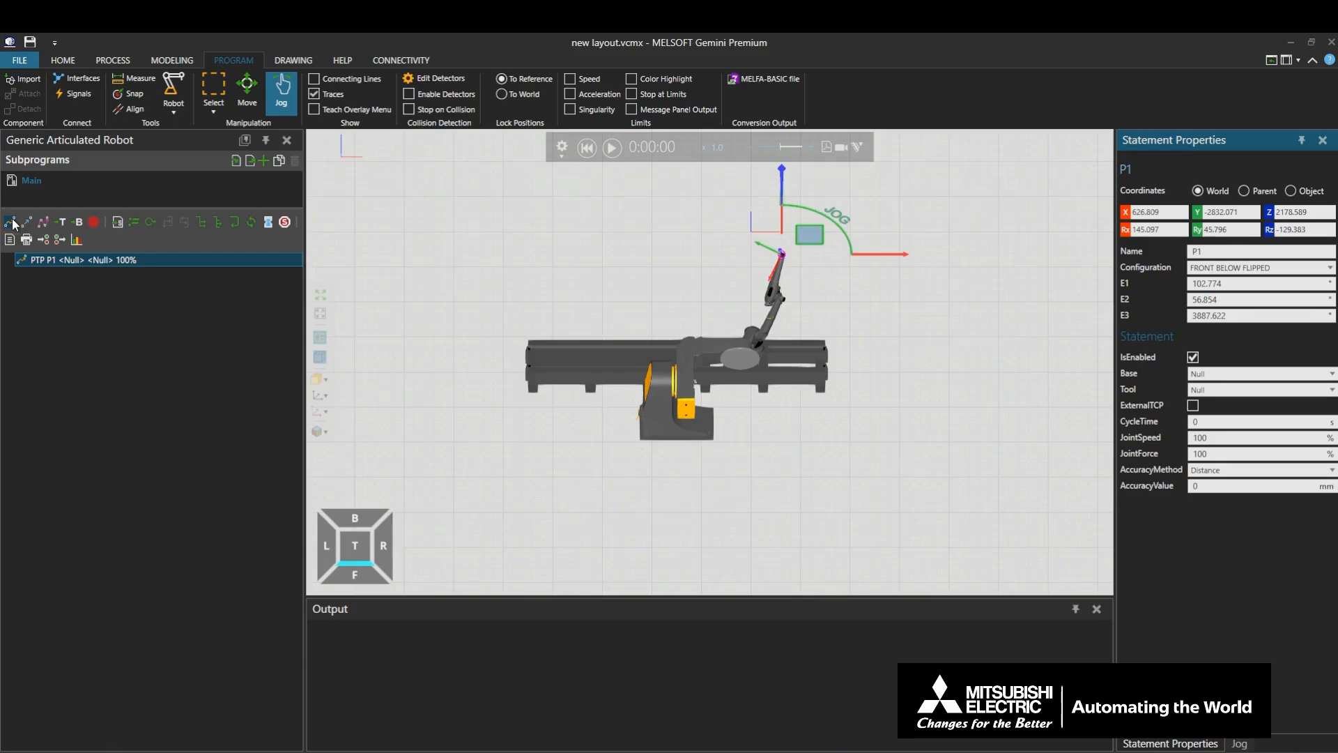
{"action": "left_click", "coordinate": [1241, 743]}
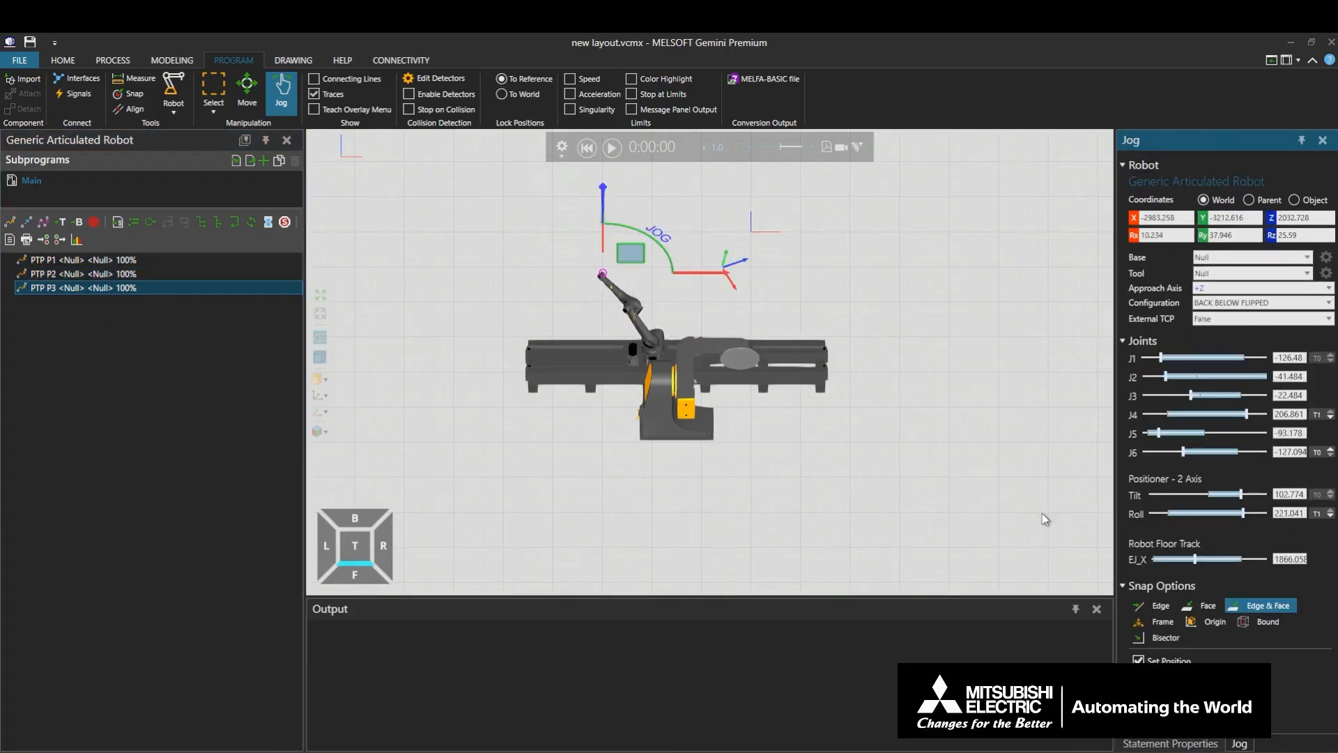
{"action": "left_click", "coordinate": [9, 222]}
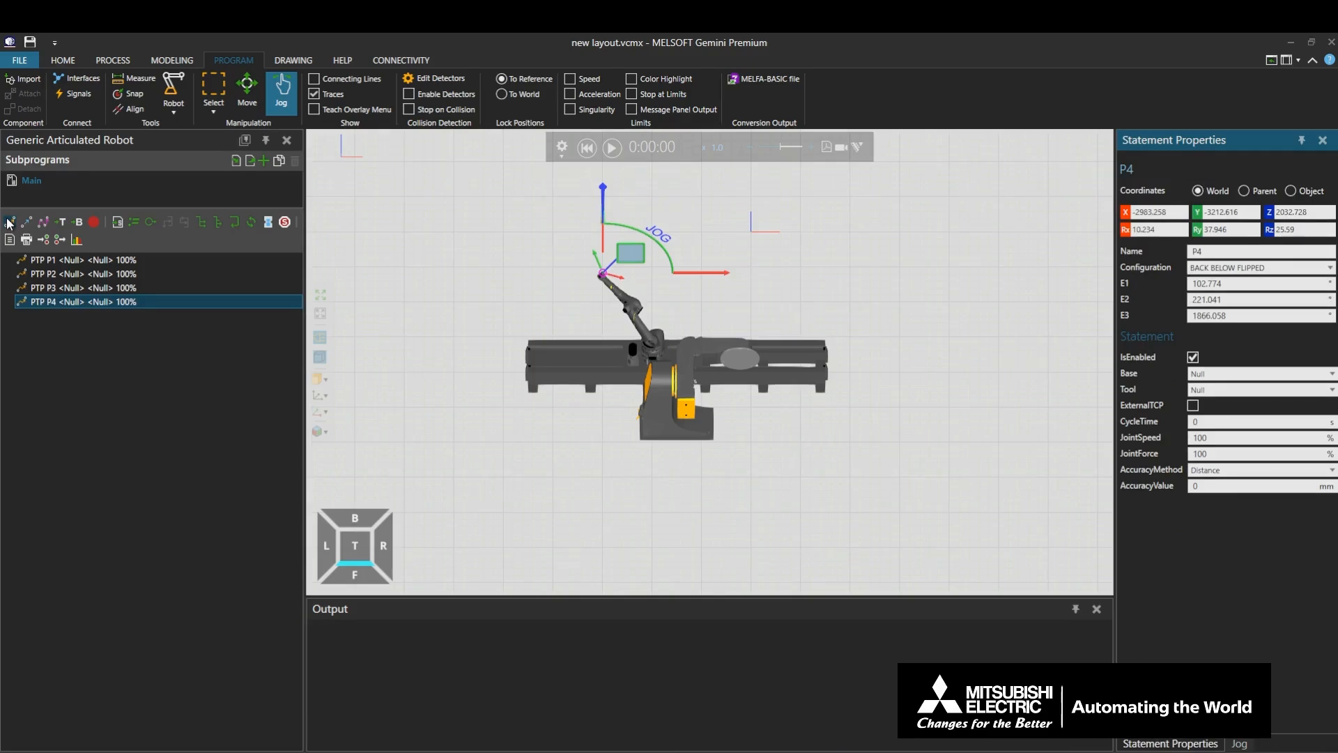
- Reset the components to their initial positions, run the simulation of the robot program, and pause it after about 15 seconds
{"action": "left_click", "coordinate": [586, 153]}
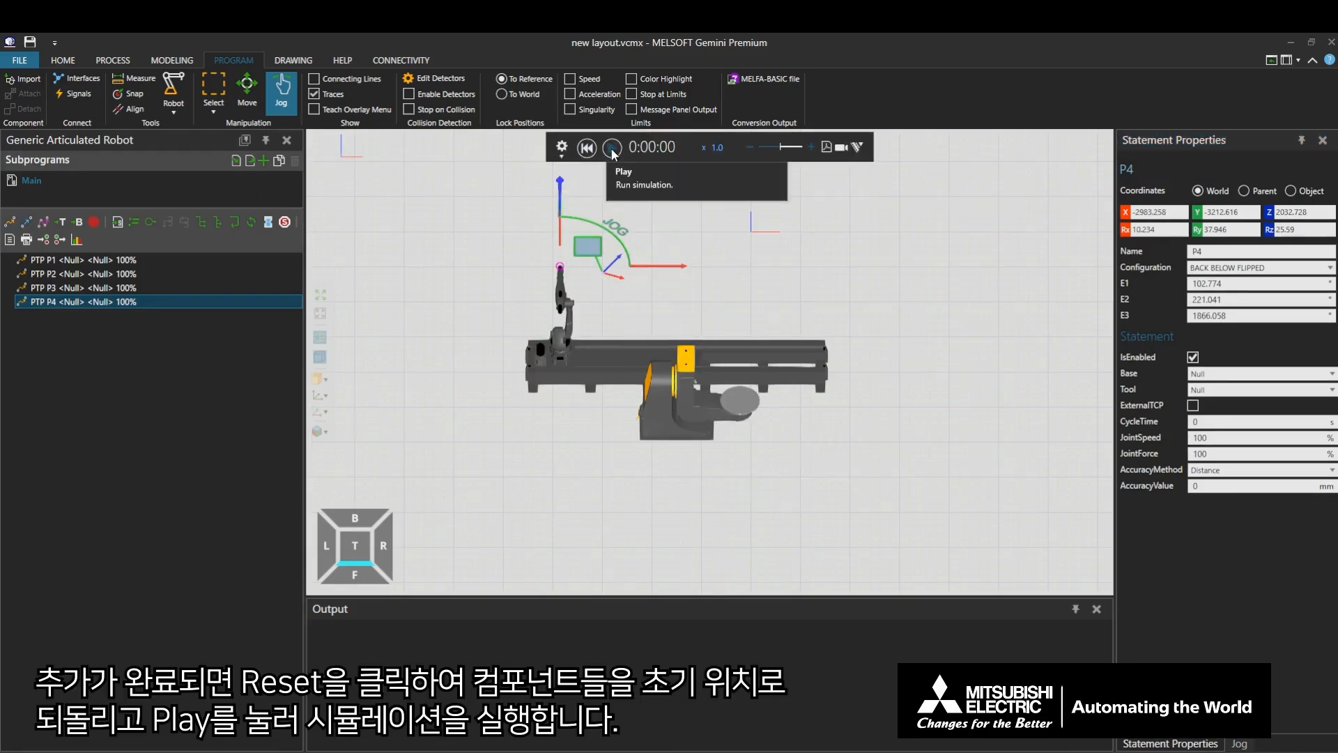
{"action": "left_click", "coordinate": [612, 150]}
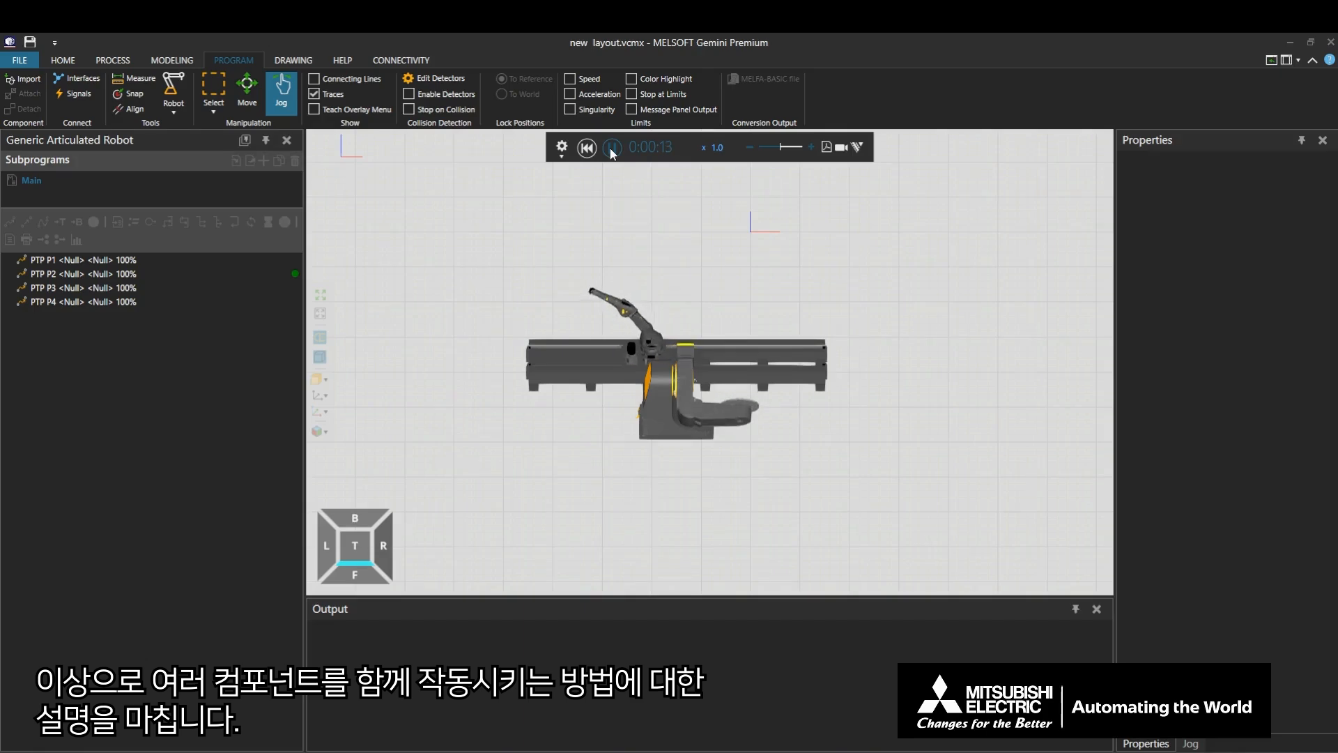
{"action": "left_click", "coordinate": [611, 149]}
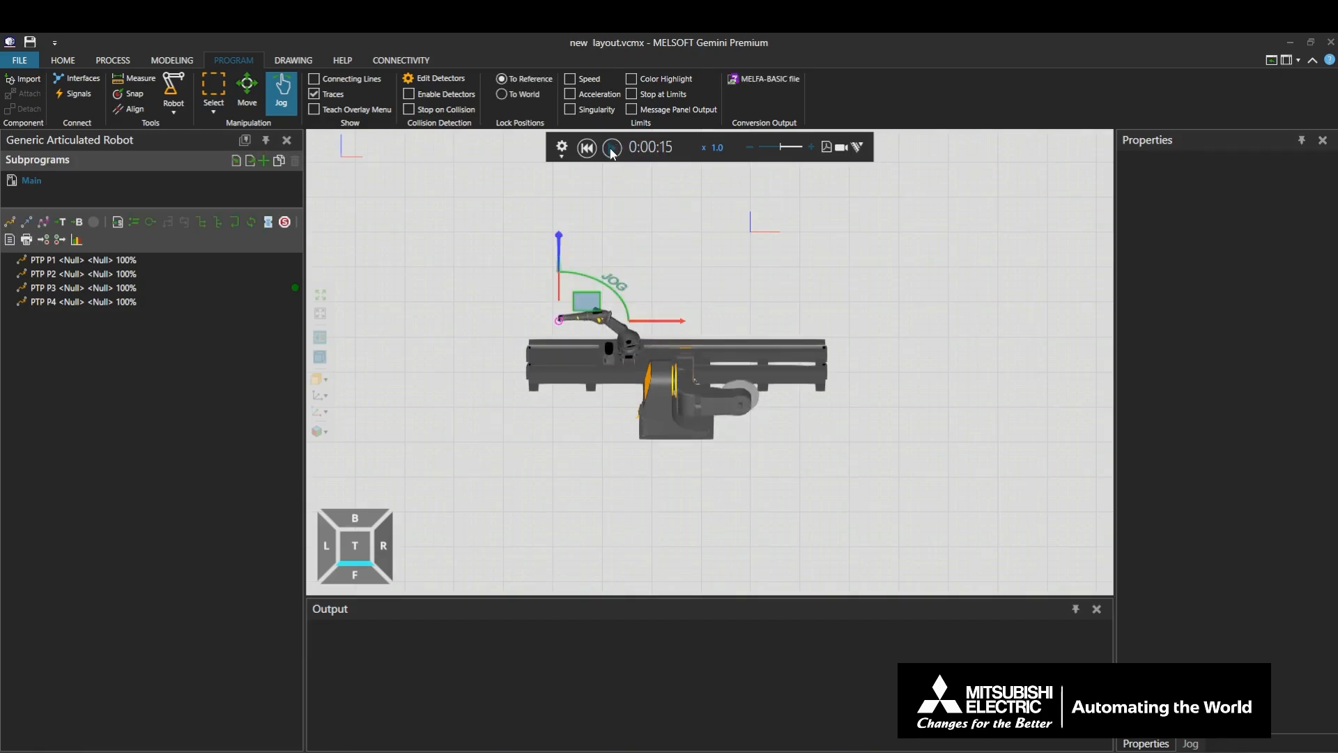